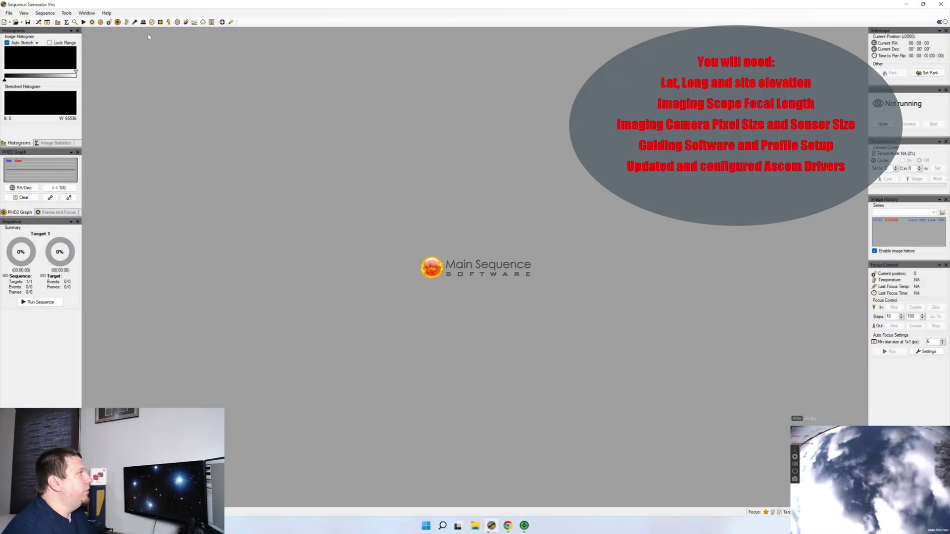
Open the Tools menu to reach the profile managers.
{"action": "left_click", "coordinate": [65, 13]}
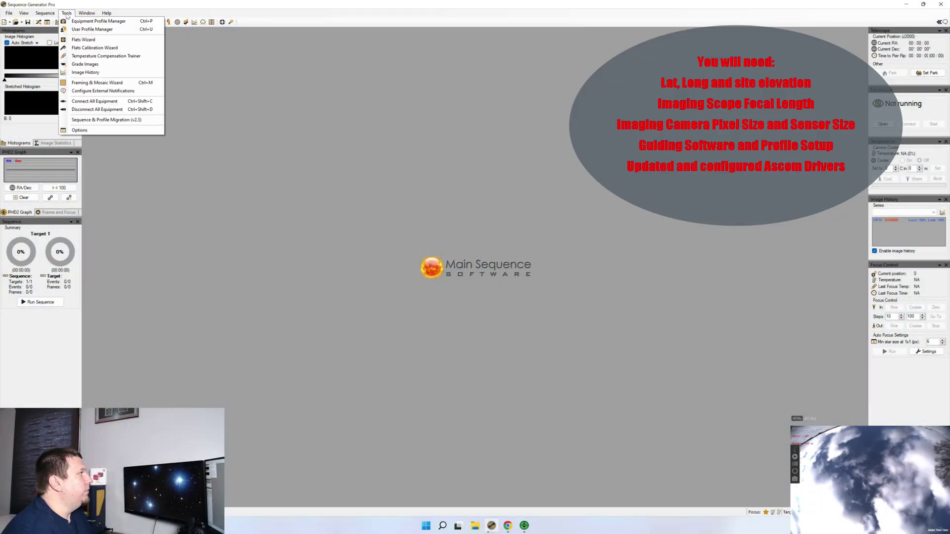
In the User Profile Manager, save a new profile named YouTube and select it.
{"action": "left_click", "coordinate": [92, 30]}
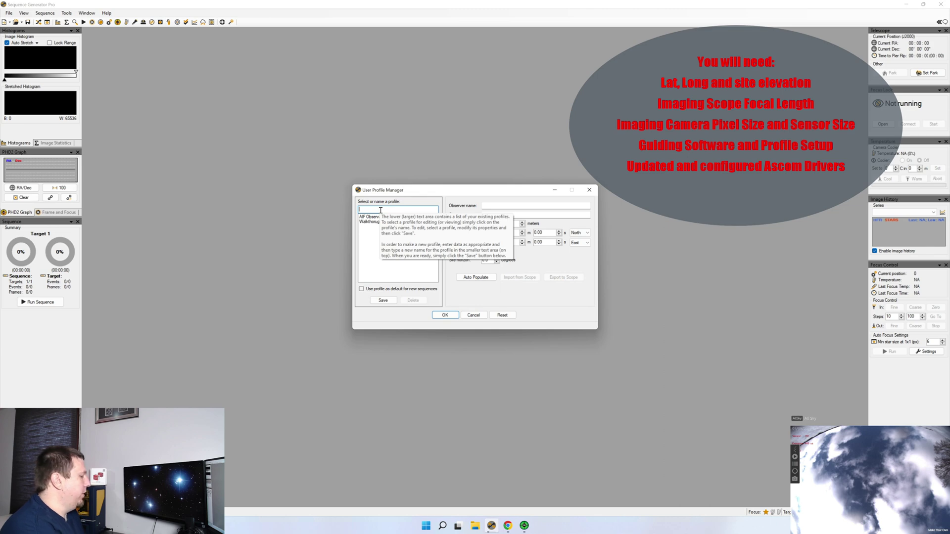
{"action": "type", "text": "YouTube"}
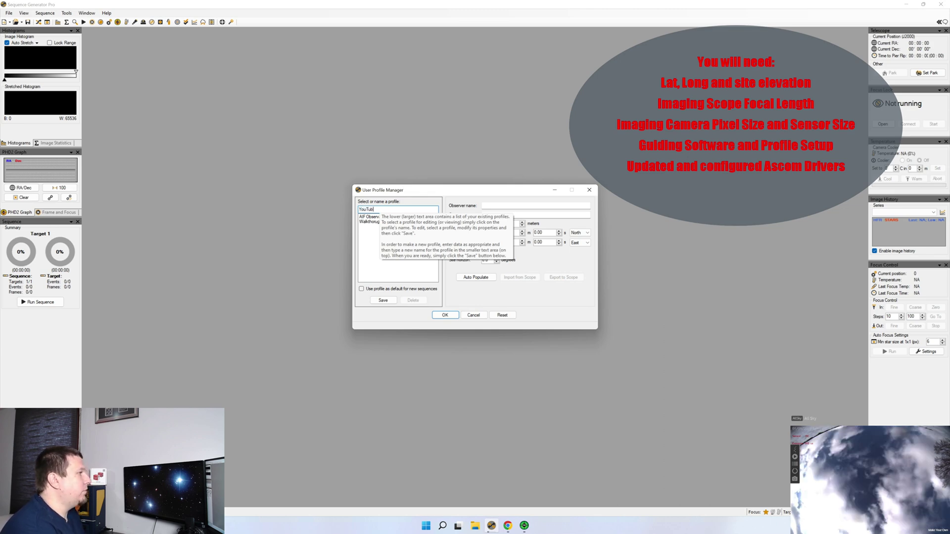
{"action": "left_click", "coordinate": [375, 302]}
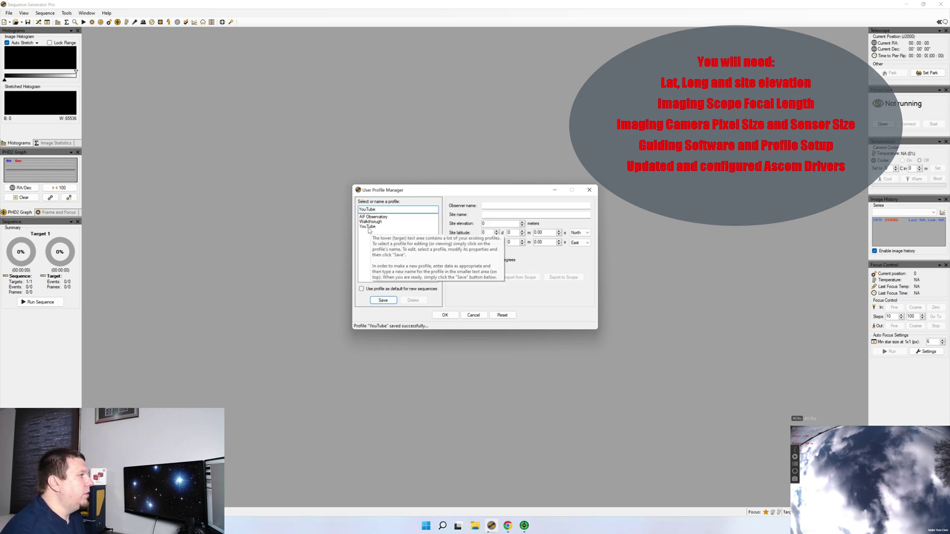
{"action": "left_click", "coordinate": [371, 227]}
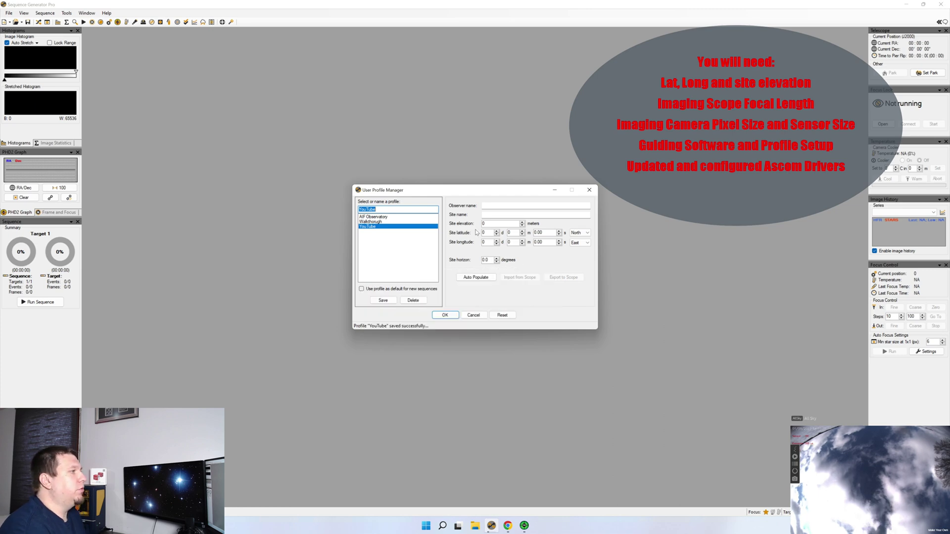
Enter the observer name, site name 'AIF Observatory' and site elevation 328 m.
{"action": "left_click", "coordinate": [492, 205]}
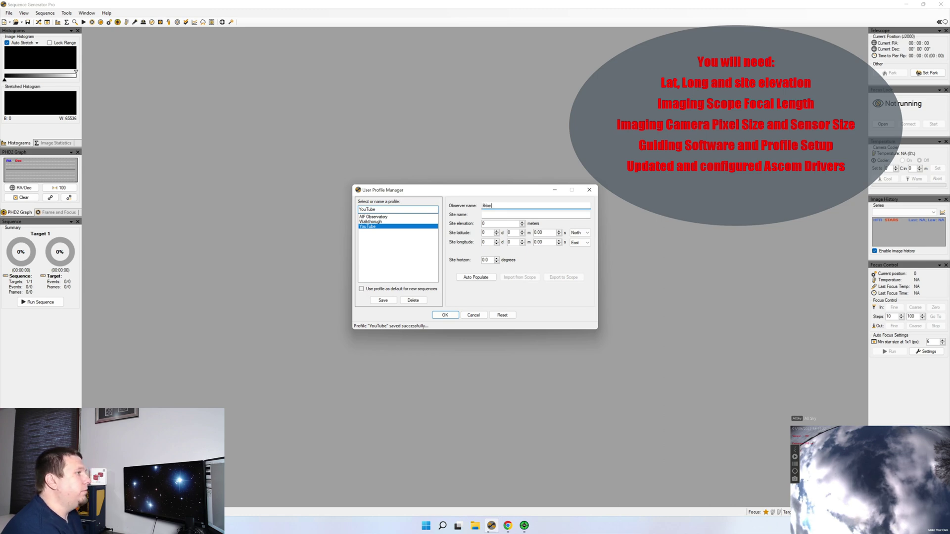
{"action": "key", "text": "Tab"}
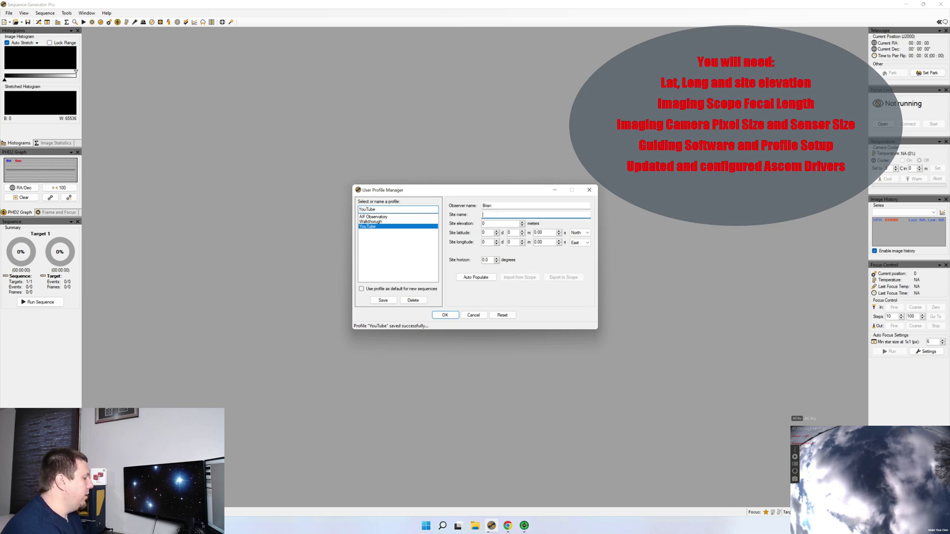
{"action": "type", "text": "AIF O"}
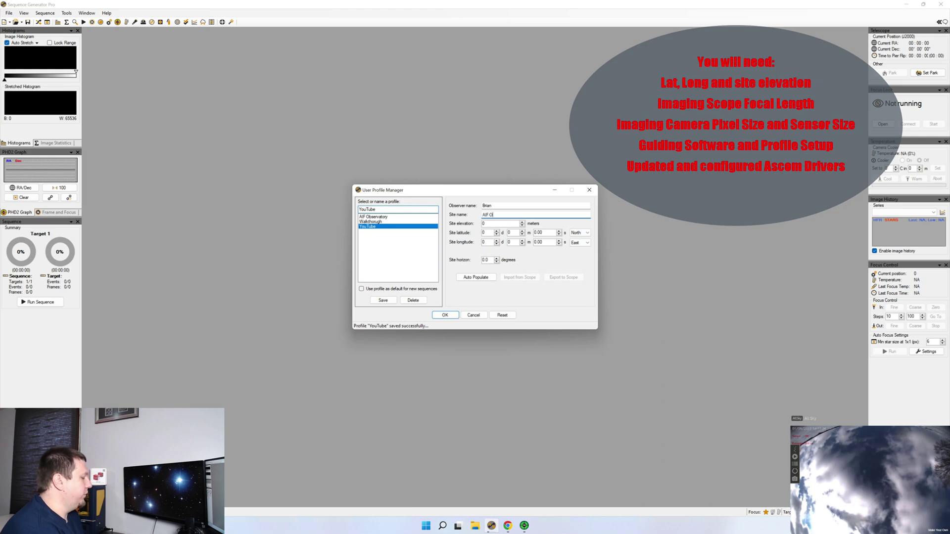
{"action": "type", "text": "bserva"}
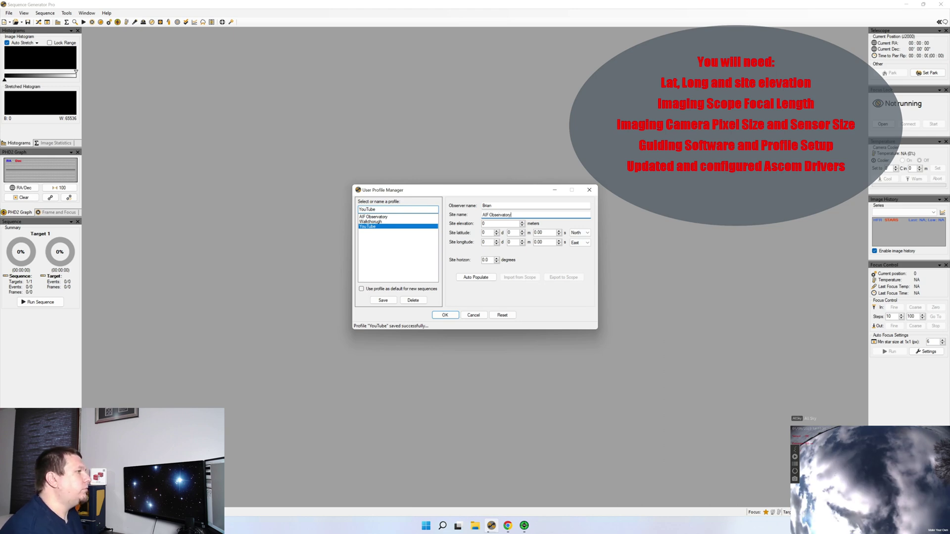
{"action": "type", "text": "tory"}
{"action": "key", "text": "Tab"}
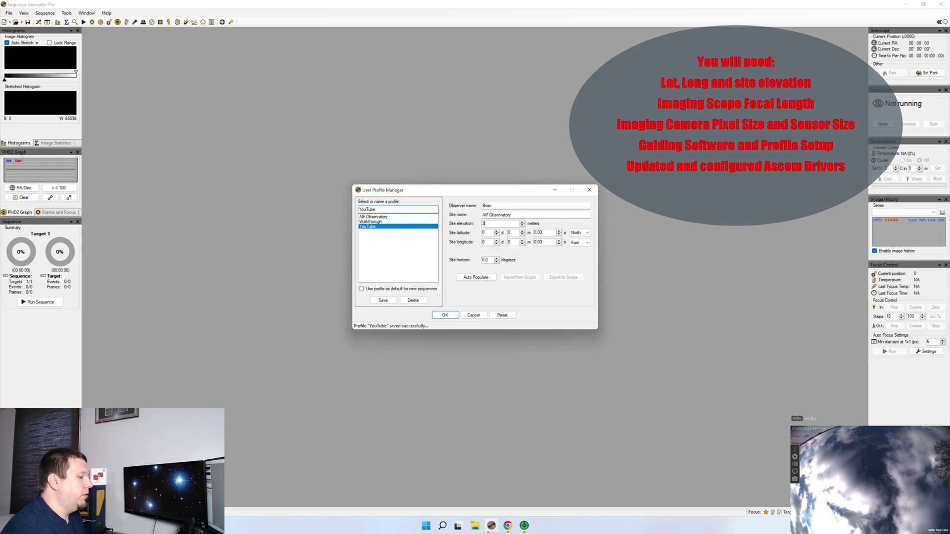
{"action": "type", "text": "328"}
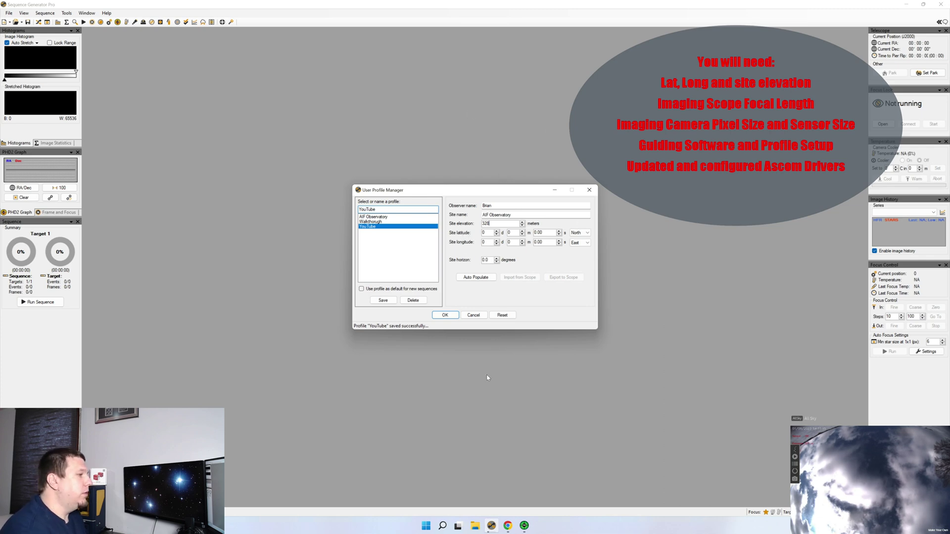
Pin the observing site on the LatLong.net map to read its degrees-minutes-seconds coordinates.
{"action": "left_click", "coordinate": [506, 527]}
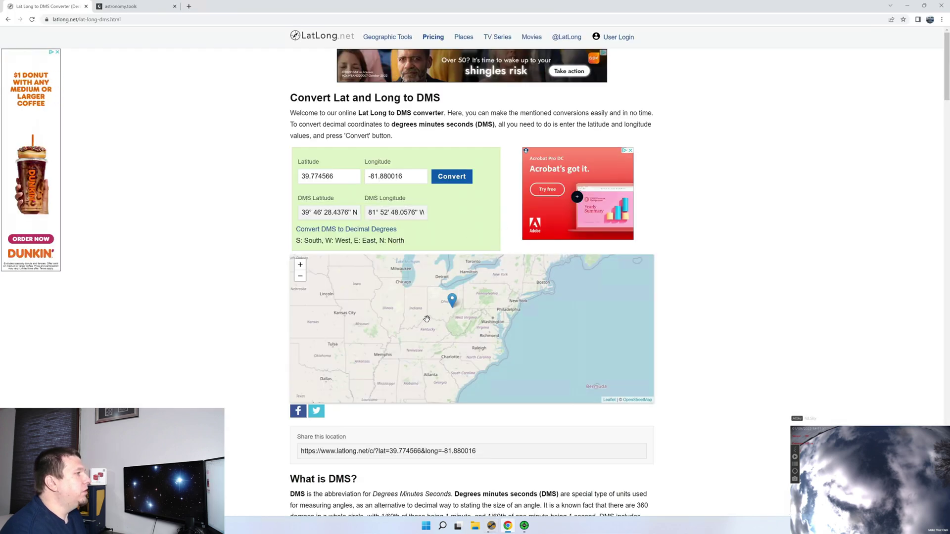
{"action": "scroll", "coordinate": [430, 314], "scroll_direction": "up", "scroll_amount": 2}
{"action": "scroll", "coordinate": [441, 305], "scroll_direction": "up", "scroll_amount": 3}
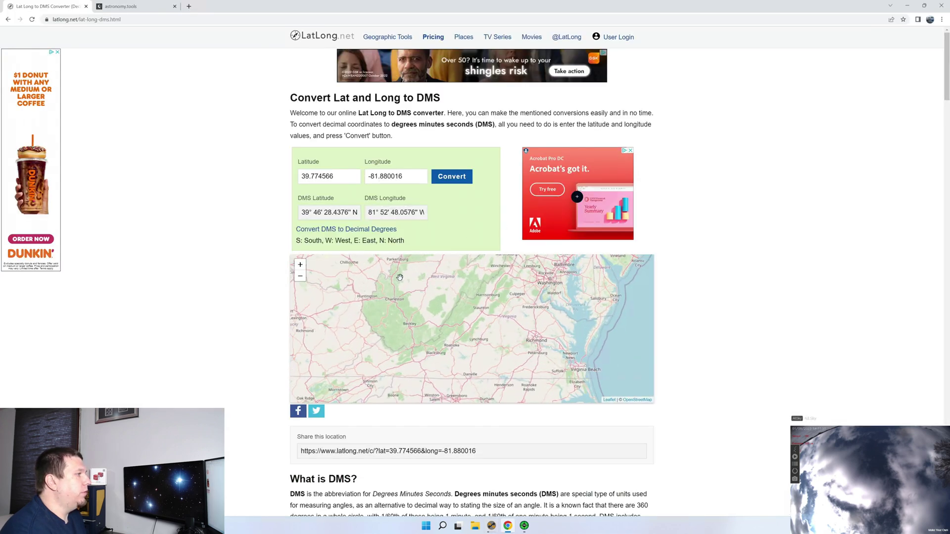
{"action": "scroll", "coordinate": [443, 349], "scroll_direction": "up", "scroll_amount": 3}
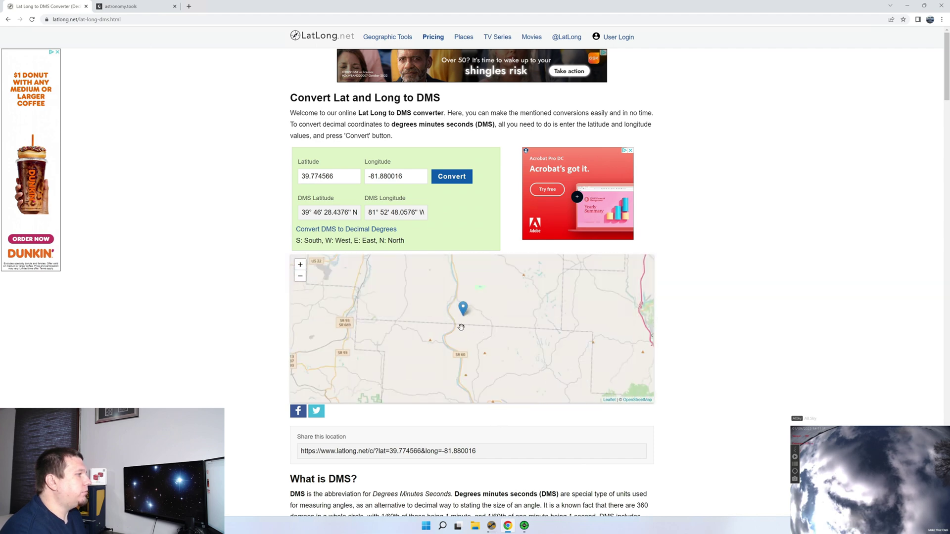
{"action": "scroll", "coordinate": [461, 327], "scroll_direction": "up", "scroll_amount": 2}
{"action": "left_click", "coordinate": [465, 287]}
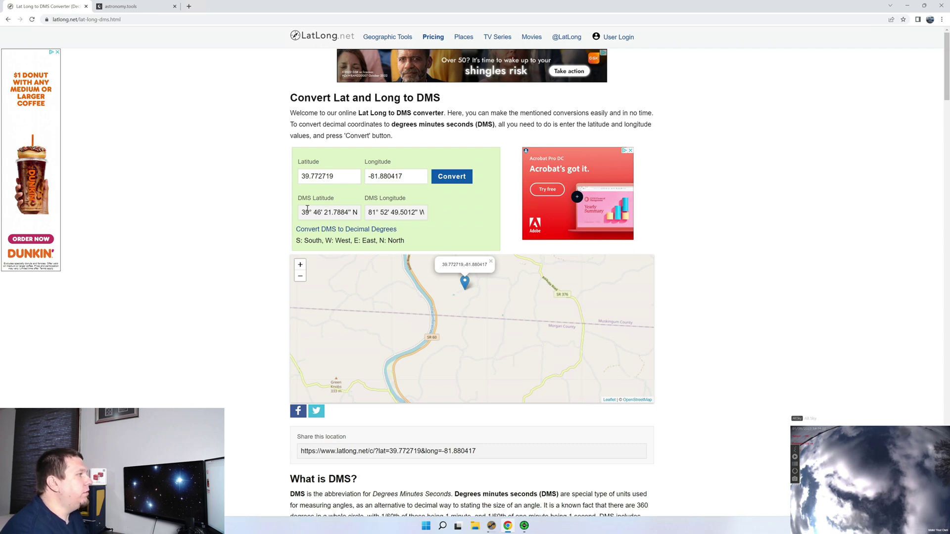
{"action": "double_click", "coordinate": [555, 8]}
Enter the site latitude minutes and seconds, giving 39°46'21" N.
{"action": "left_click", "coordinate": [490, 233]}
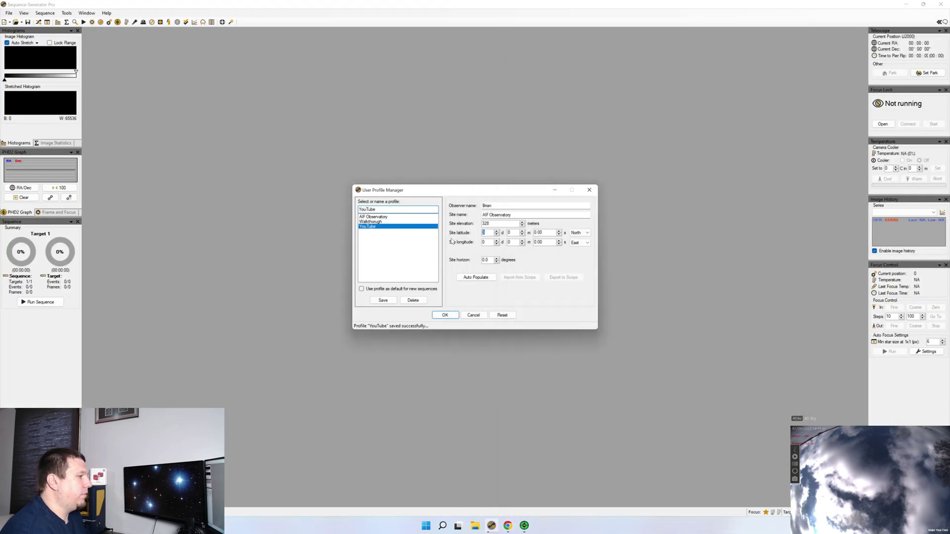
{"action": "type", "text": "33"}
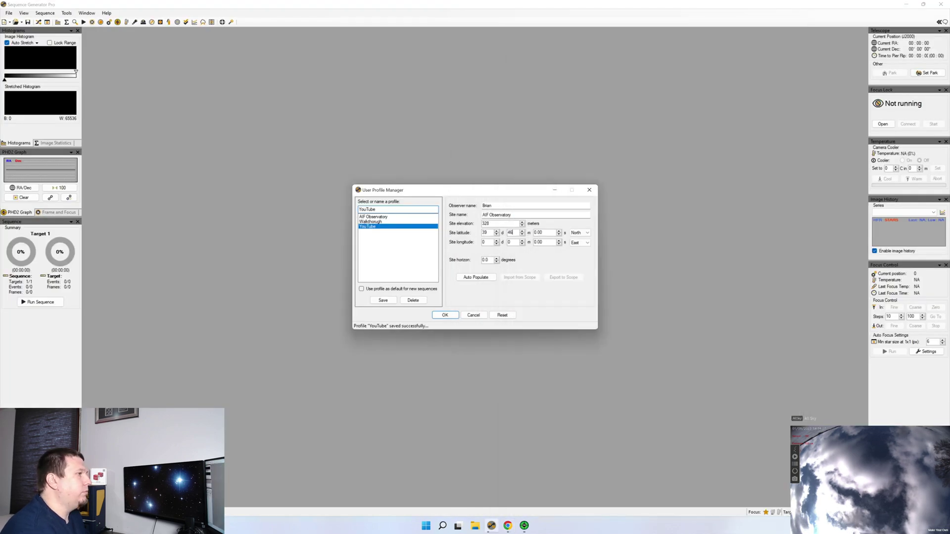
{"action": "key", "text": "Tab"}
{"action": "type", "text": "21"}
{"action": "key", "text": "Tab"}
{"action": "key", "text": "Tab"}
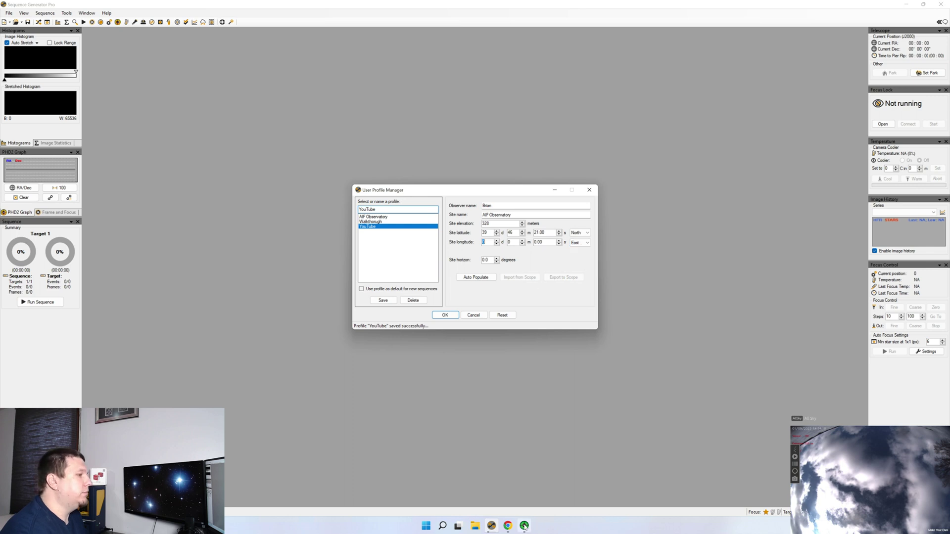
Enter the site longitude 81°52'49" with direction West.
{"action": "mouse_move", "coordinate": [508, 528]}
{"action": "left_click", "coordinate": [507, 528]}
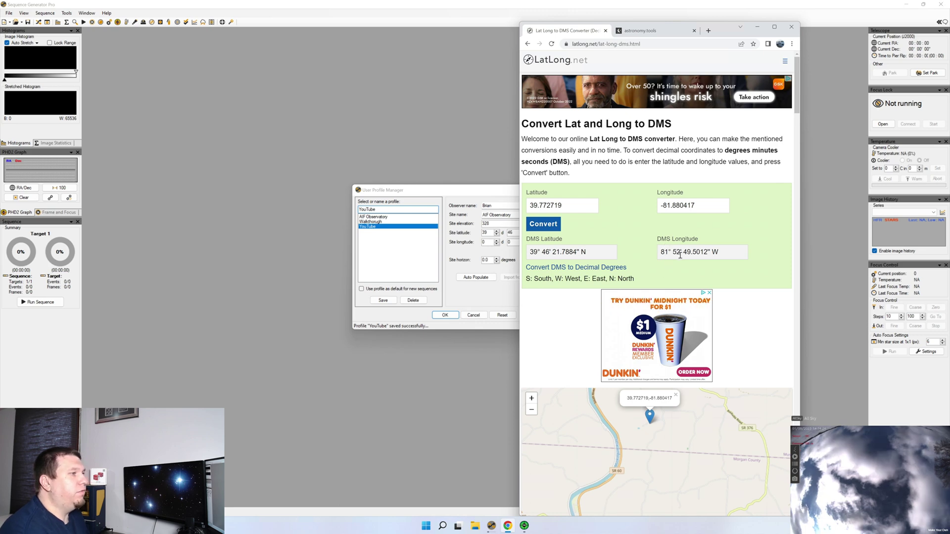
{"action": "left_click", "coordinate": [487, 242]}
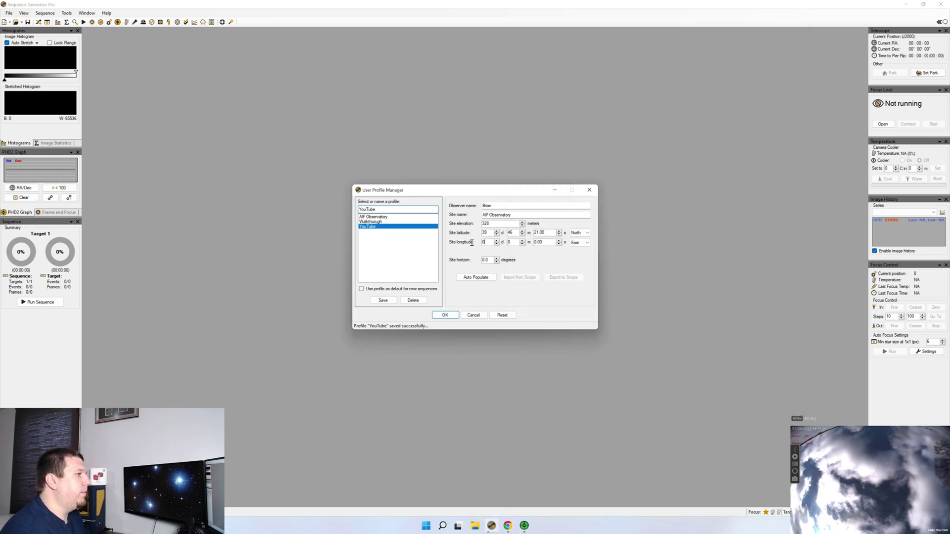
{"action": "type", "text": "5"}
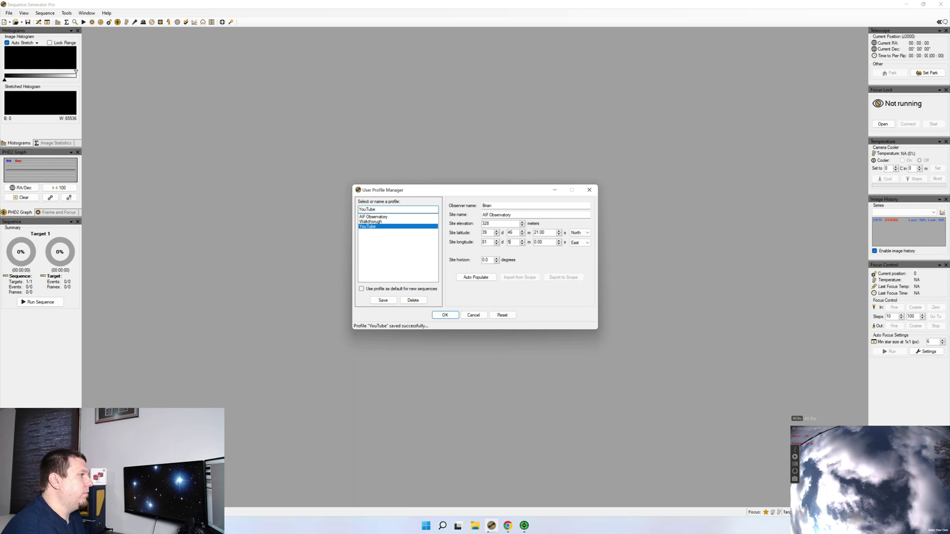
{"action": "type", "text": "2"}
{"action": "key", "text": "Tab"}
{"action": "type", "text": "49"}
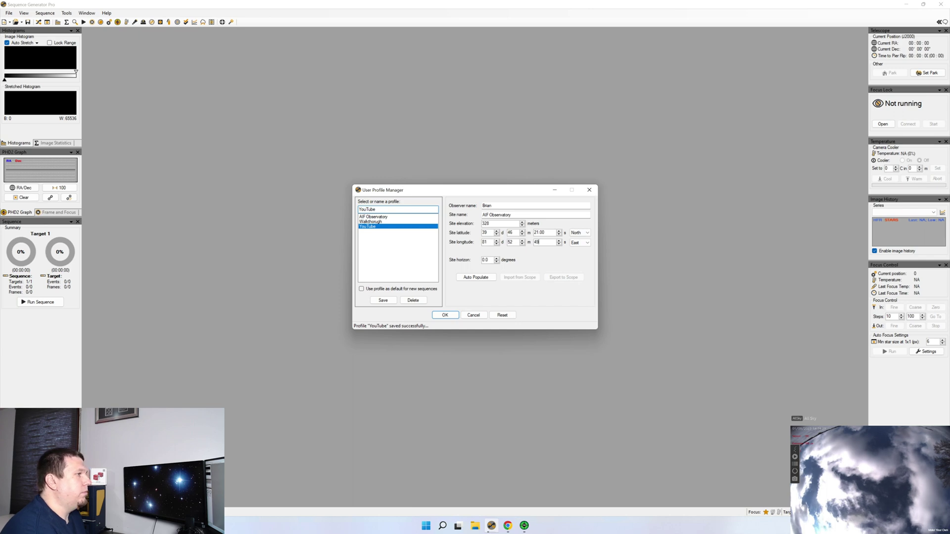
{"action": "left_click", "coordinate": [579, 242]}
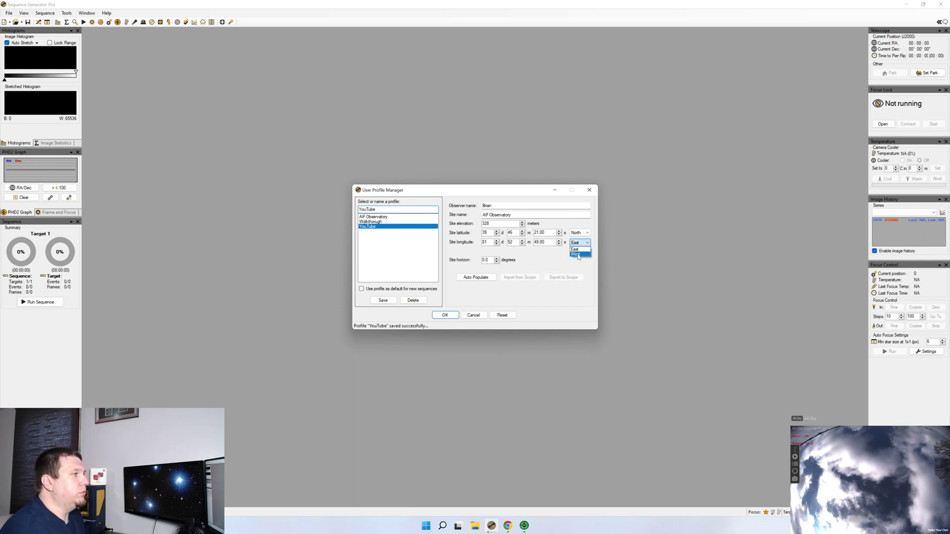
{"action": "left_click", "coordinate": [575, 255]}
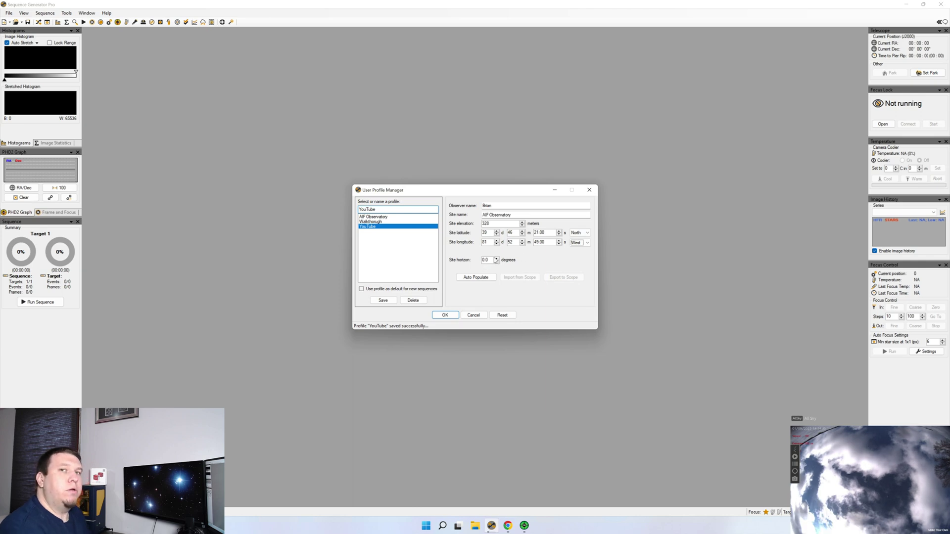
Set the site horizon to 30 degrees, save the profile and close the manager.
{"action": "key", "text": "Tab"}
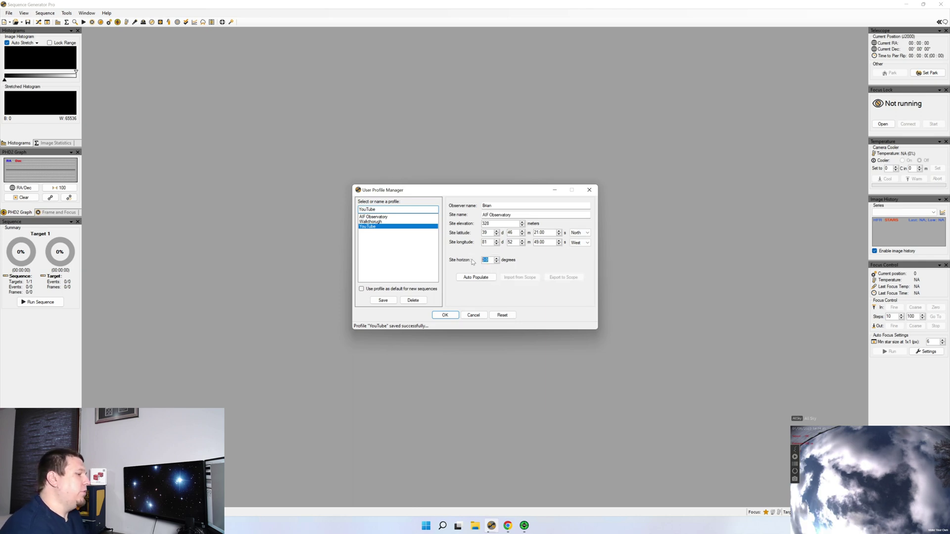
{"action": "type", "text": "30"}
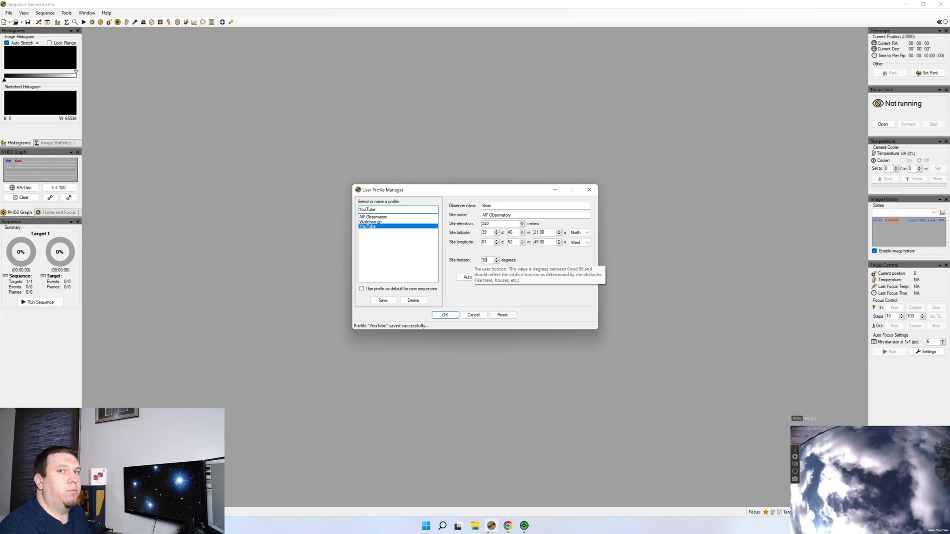
{"action": "left_click", "coordinate": [382, 301]}
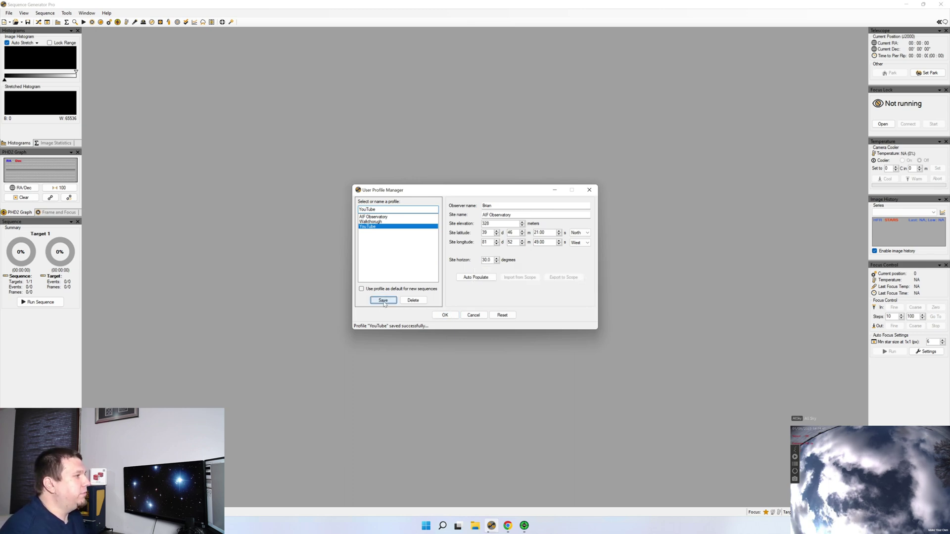
{"action": "left_click", "coordinate": [448, 316]}
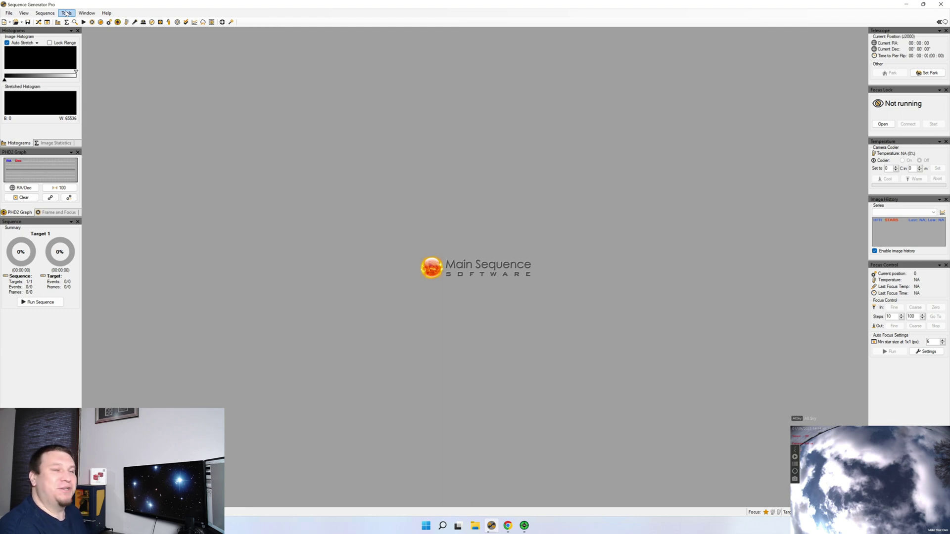
In the Equipment Profile Manager, save a new profile named Youtube and load it.
{"action": "left_click", "coordinate": [66, 13]}
{"action": "left_click", "coordinate": [66, 13]}
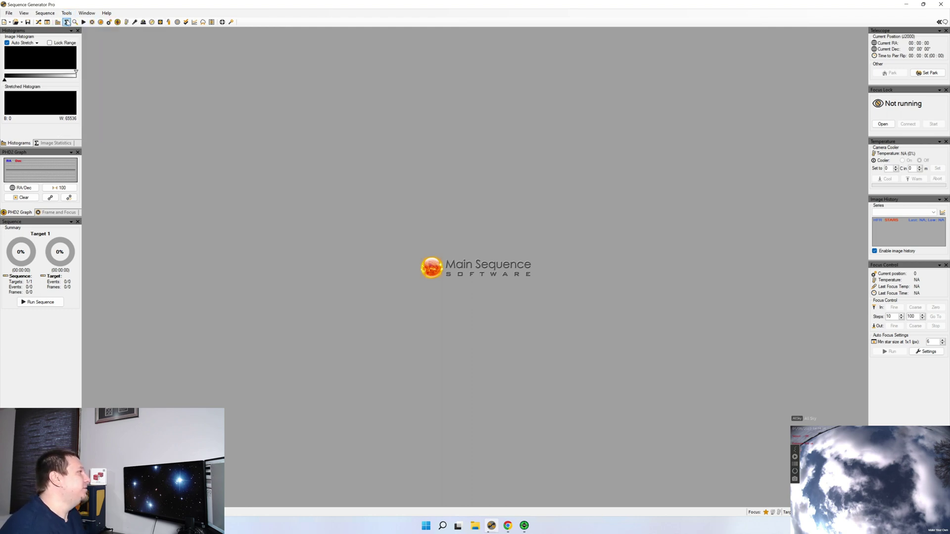
{"action": "left_click", "coordinate": [67, 13]}
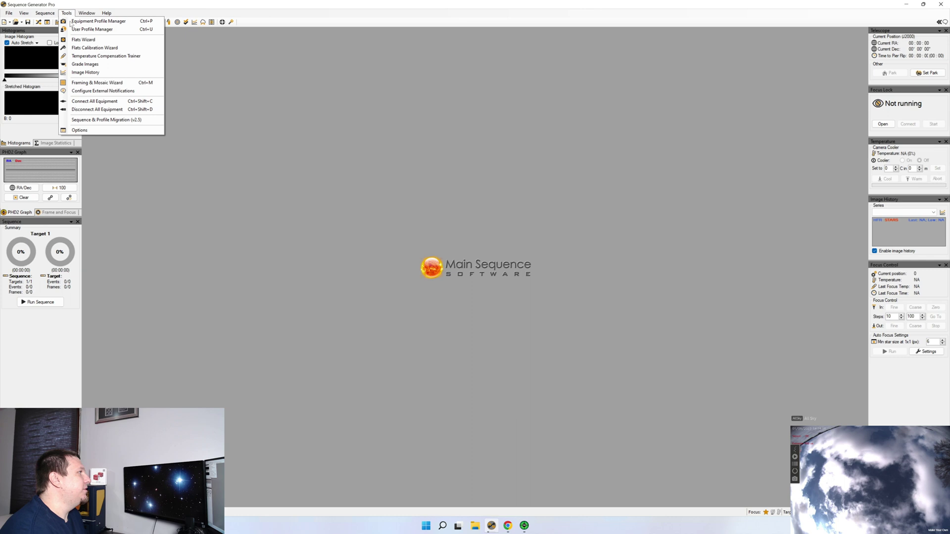
{"action": "left_click", "coordinate": [74, 21]}
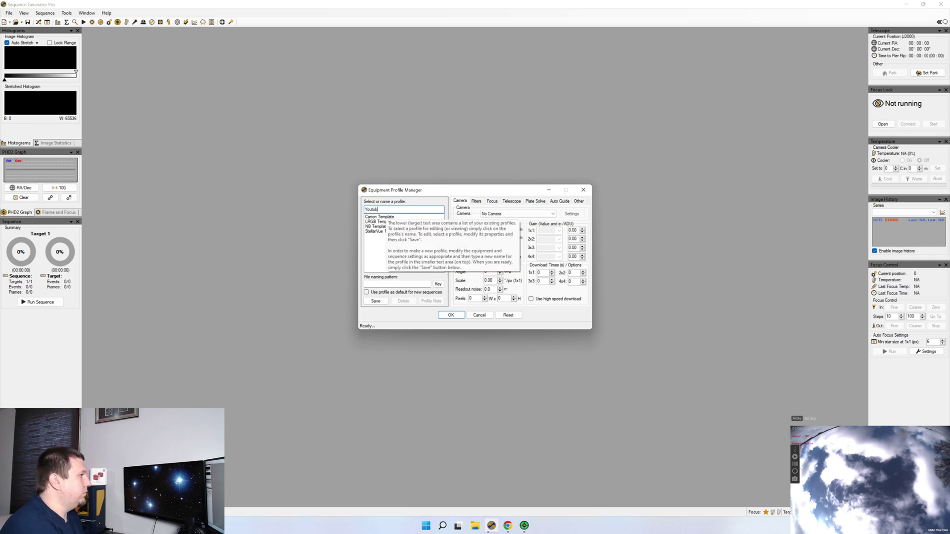
{"action": "type", "text": "e"}
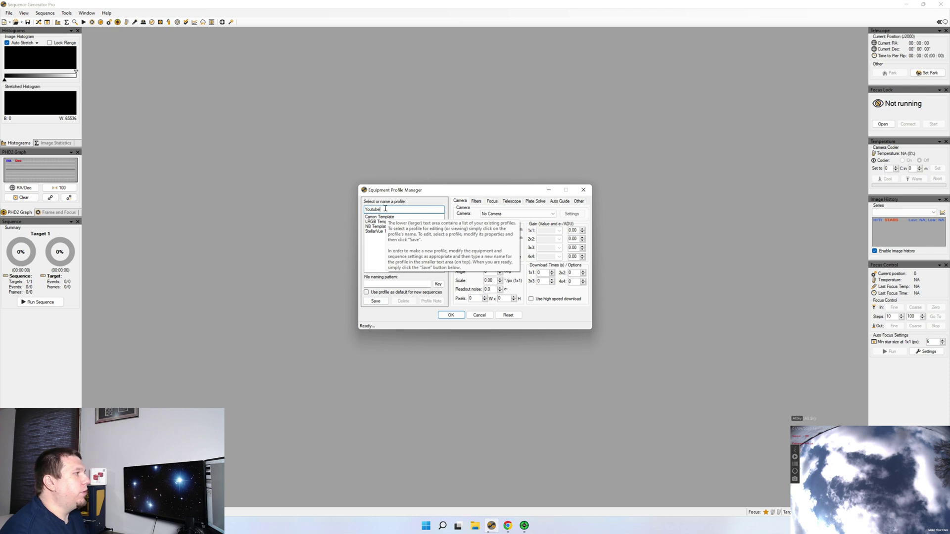
{"action": "left_click", "coordinate": [375, 302]}
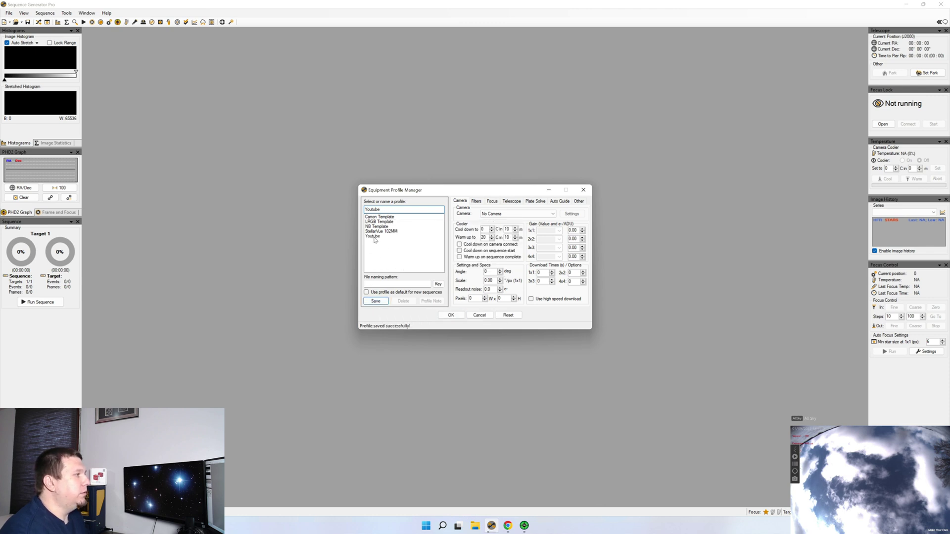
{"action": "left_click", "coordinate": [373, 236]}
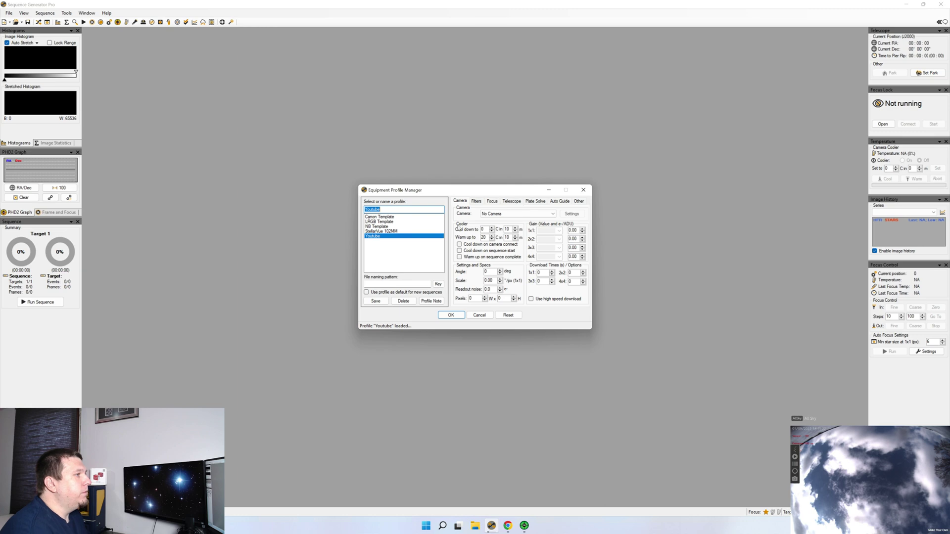
Select ASI Camera (1), set cool-down to -15, and enable cool-down on connect and sequence start.
{"action": "left_click", "coordinate": [501, 215]}
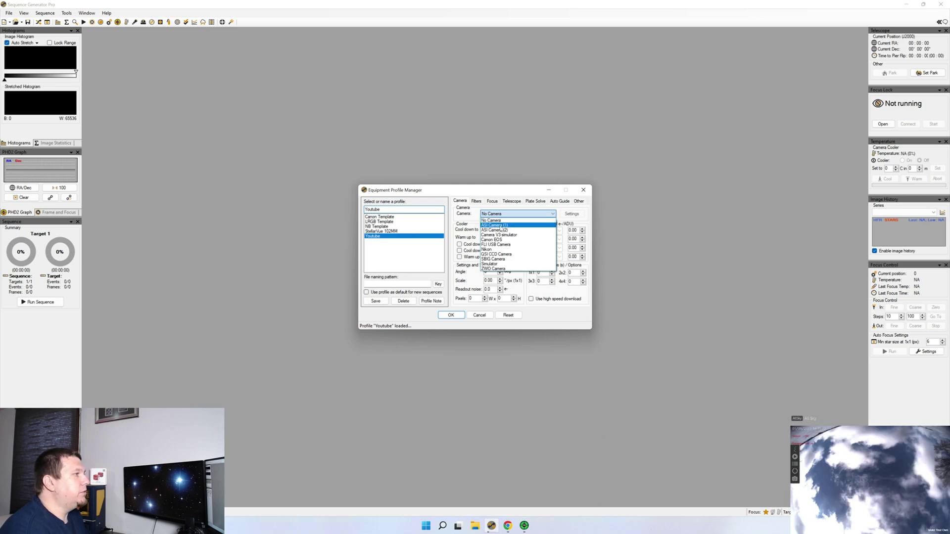
{"action": "left_click", "coordinate": [500, 227]}
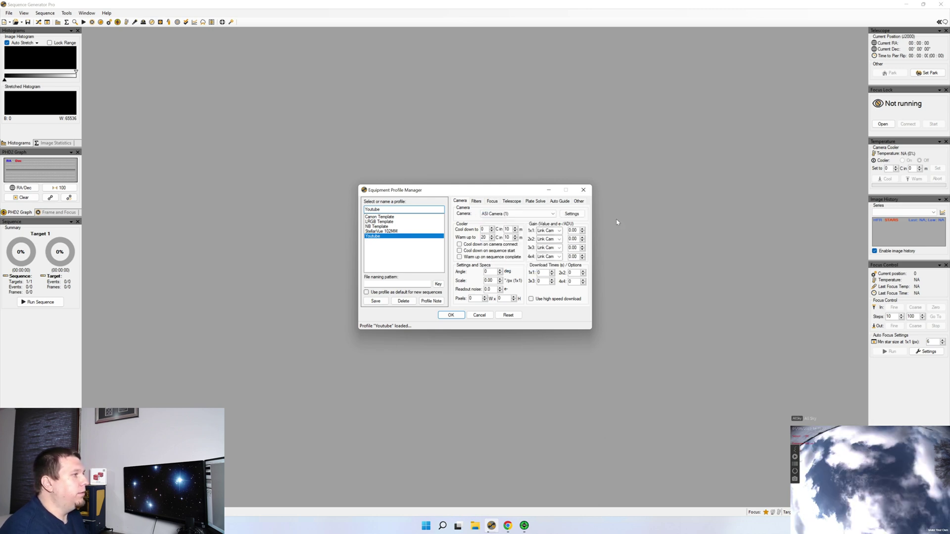
{"action": "double_click", "coordinate": [483, 229]}
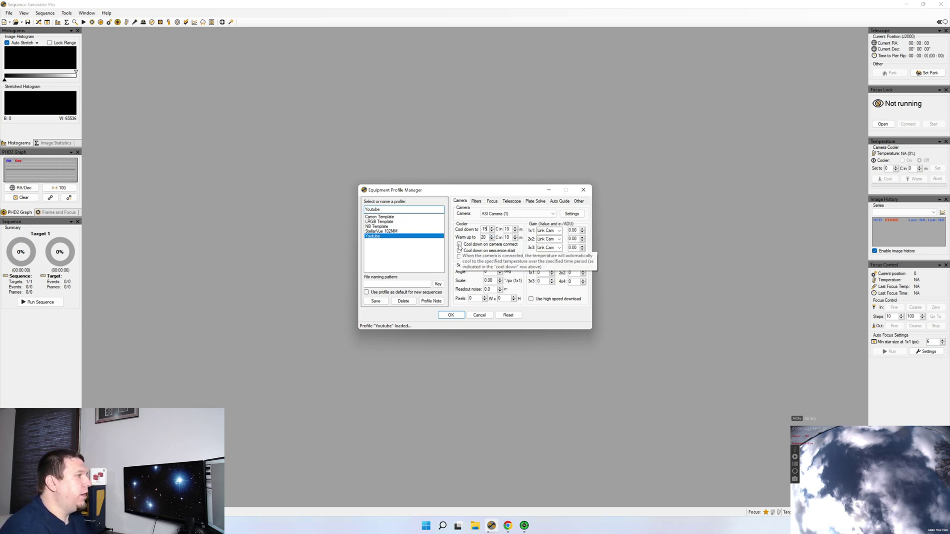
{"action": "left_click", "coordinate": [459, 244]}
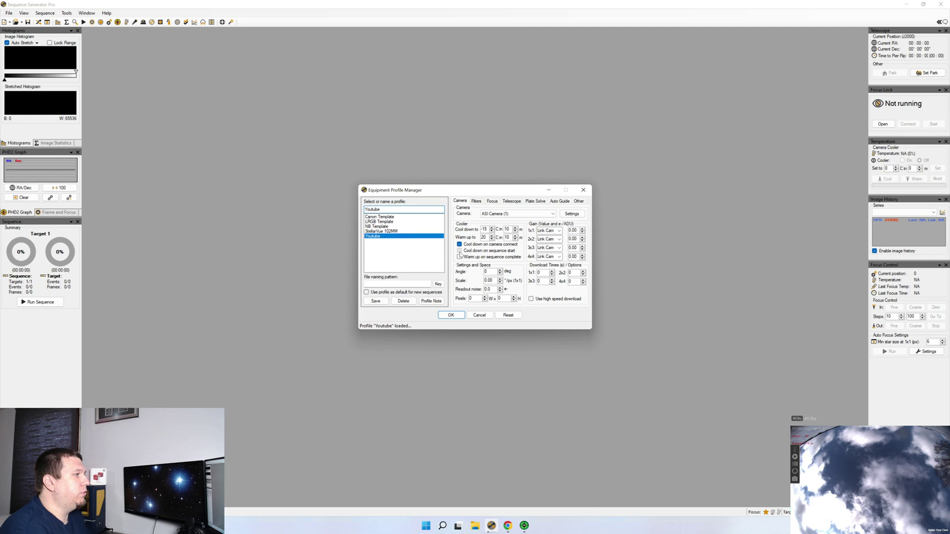
{"action": "left_click", "coordinate": [460, 251]}
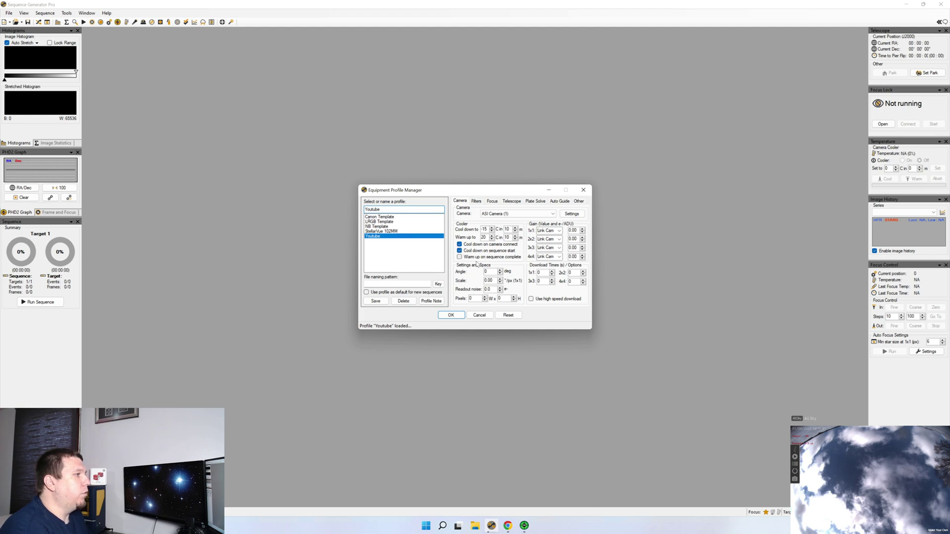
Enable warm-up on sequence complete and bring up the astronomy.tools CCD Calculators page.
{"action": "left_click", "coordinate": [460, 257]}
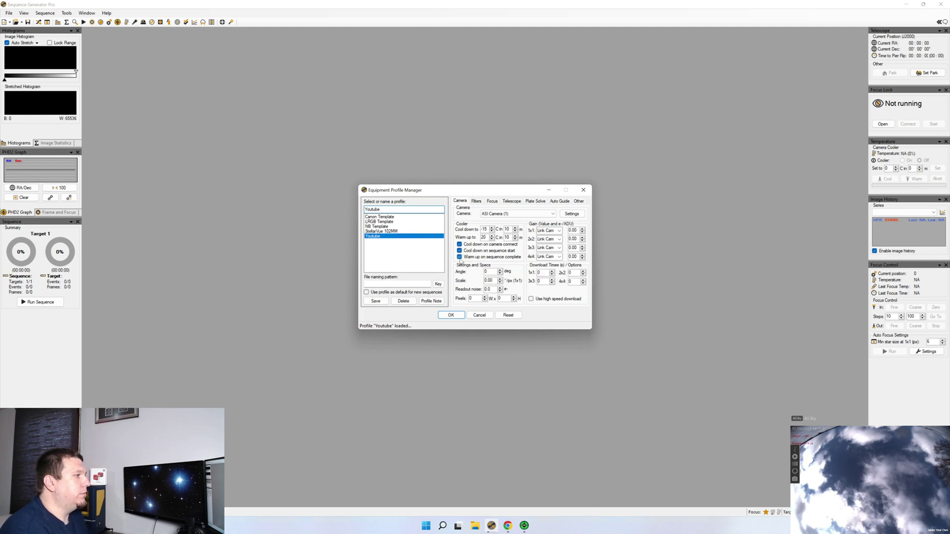
{"action": "double_click", "coordinate": [491, 272]}
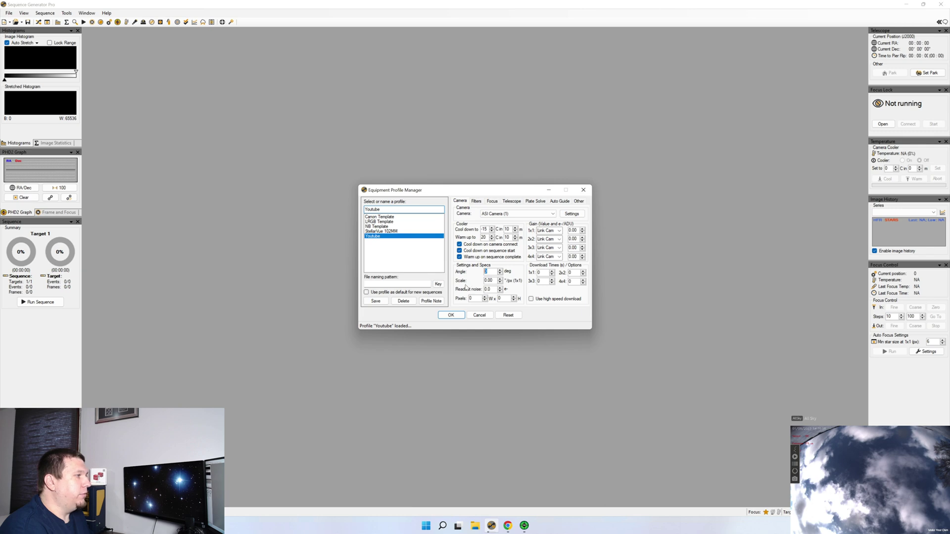
{"action": "left_click", "coordinate": [507, 526]}
View the astronomy.tools CCD Calculators page full-screen, then minimize Chrome to return to the profile.
{"action": "left_click", "coordinate": [640, 32]}
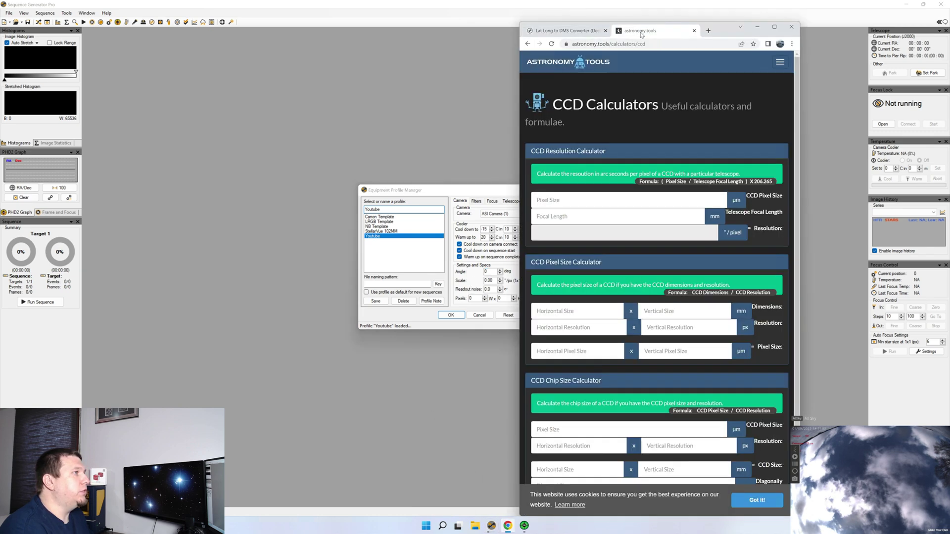
{"action": "left_click", "coordinate": [774, 27]}
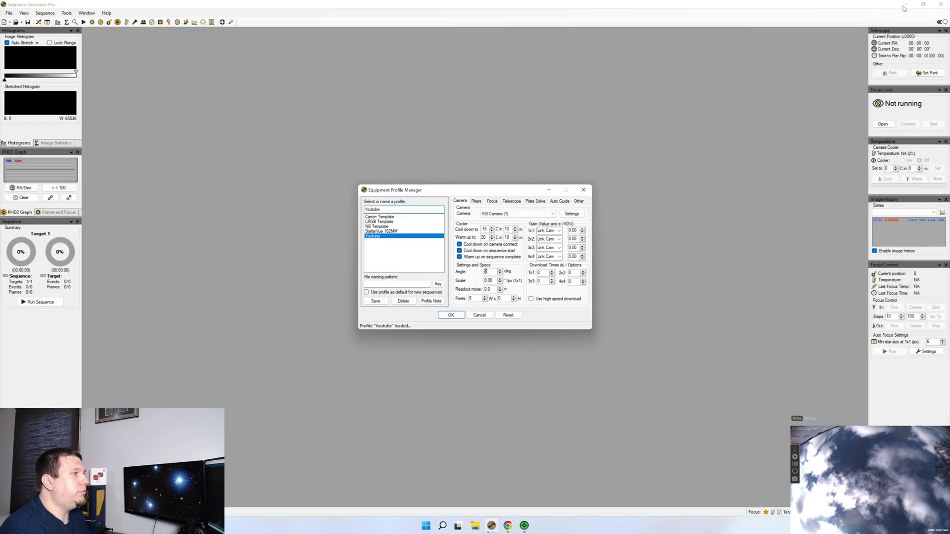
{"action": "left_click", "coordinate": [907, 5]}
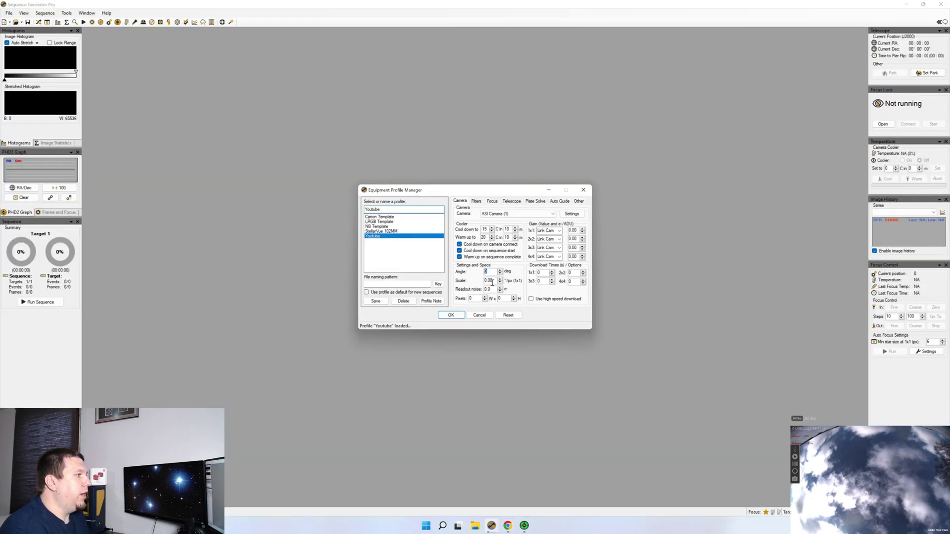
Enter camera scale 1.50, readout noise 0.1 and 4656 × 3520 pixels, then save the profile.
{"action": "left_click_drag", "start_coordinate": [492, 281], "coordinate": [472, 281]}
{"action": "type", "text": "1.50"}
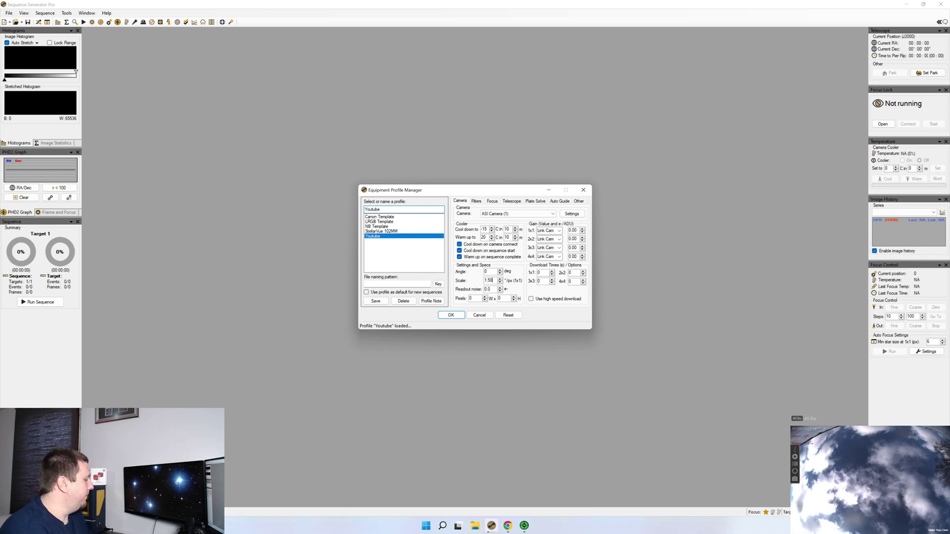
{"action": "key", "text": "Tab"}
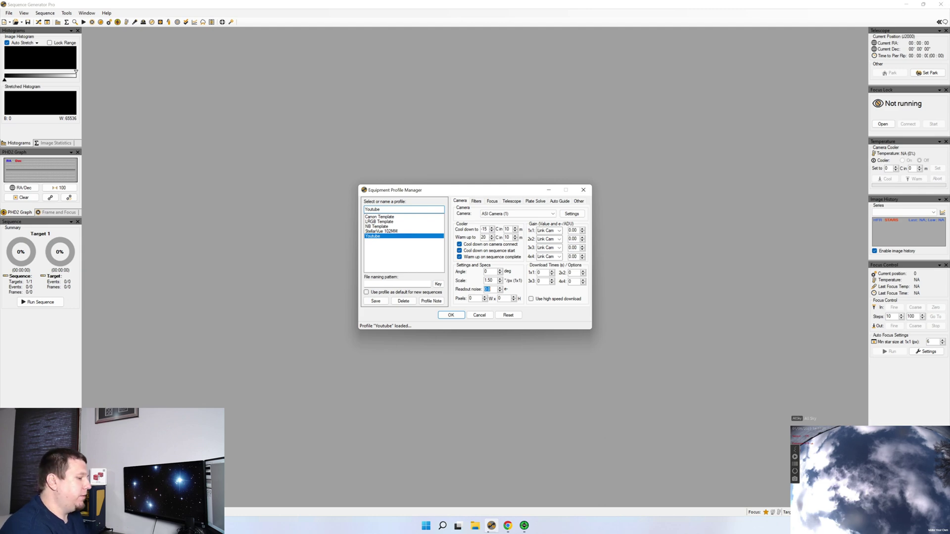
{"action": "key", "text": "BackSpace"}
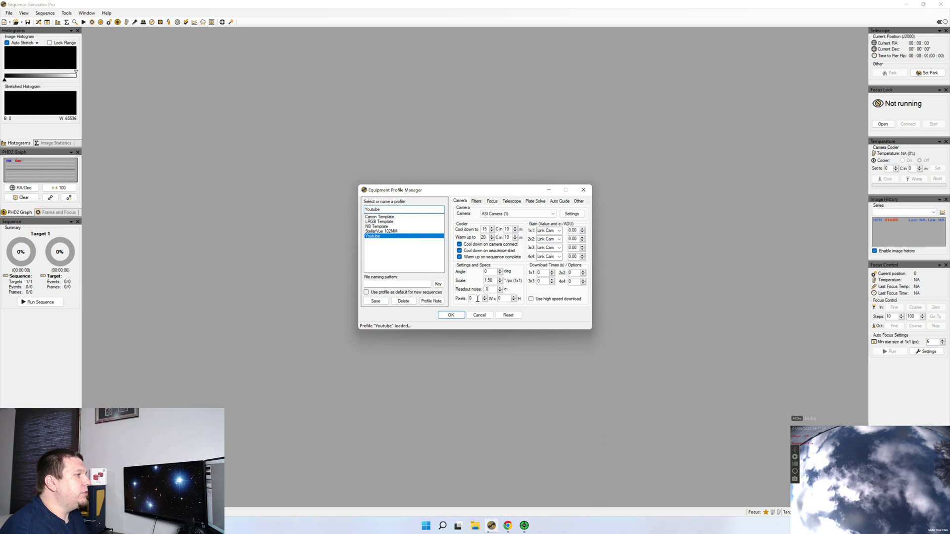
{"action": "key", "text": "BackSpace"}
{"action": "type", "text": "0.1"}
{"action": "key", "text": "Tab"}
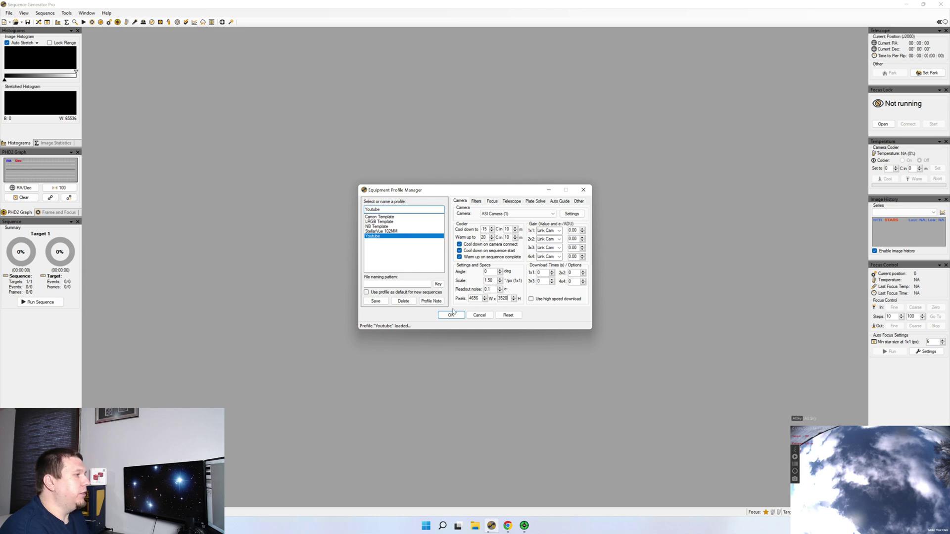
{"action": "left_click", "coordinate": [375, 301]}
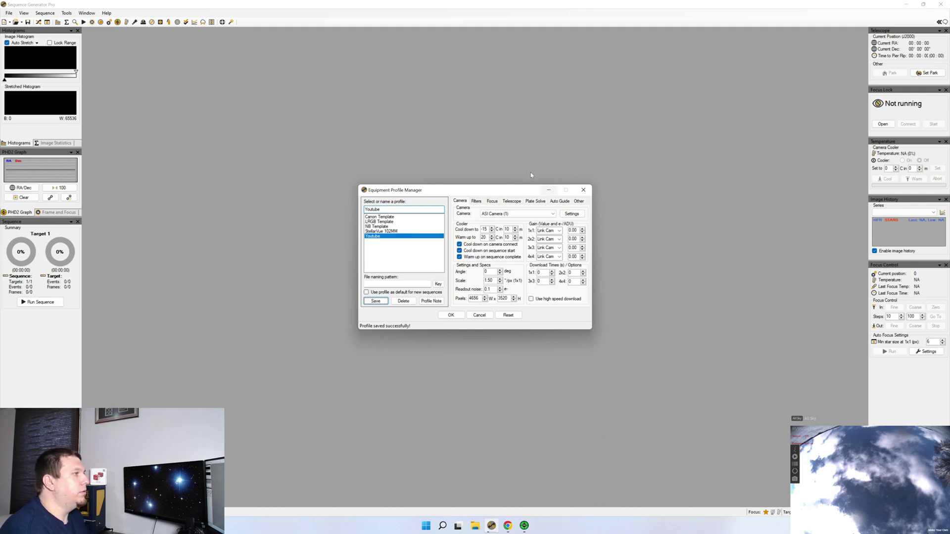
{"action": "left_click", "coordinate": [511, 203]}
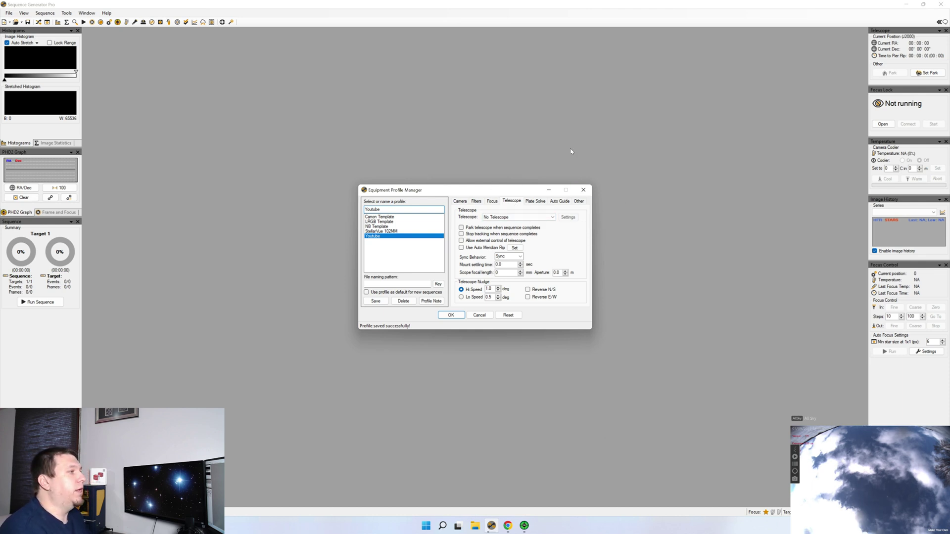
Choose Gemini Telescope .NET as the telescope and have it park when the sequence completes.
{"action": "left_click", "coordinate": [502, 218]}
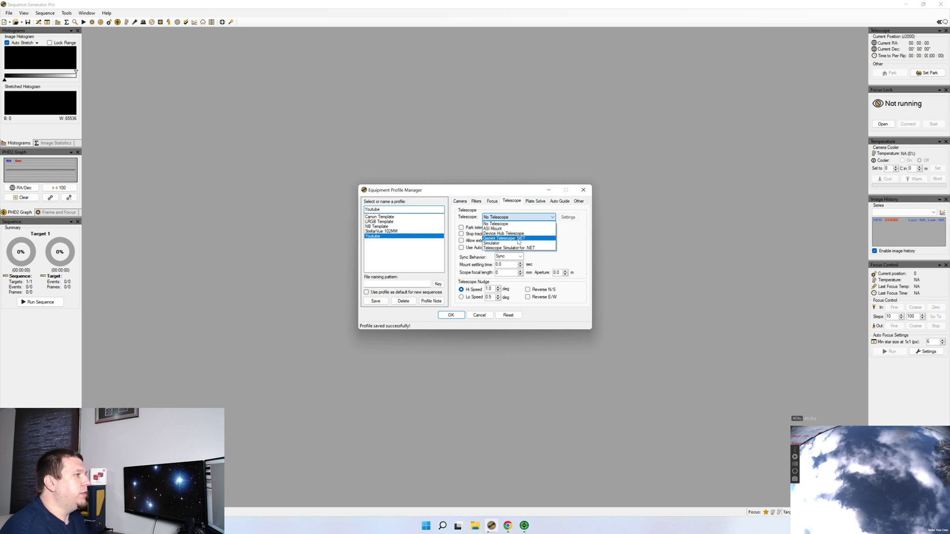
{"action": "left_click", "coordinate": [517, 239]}
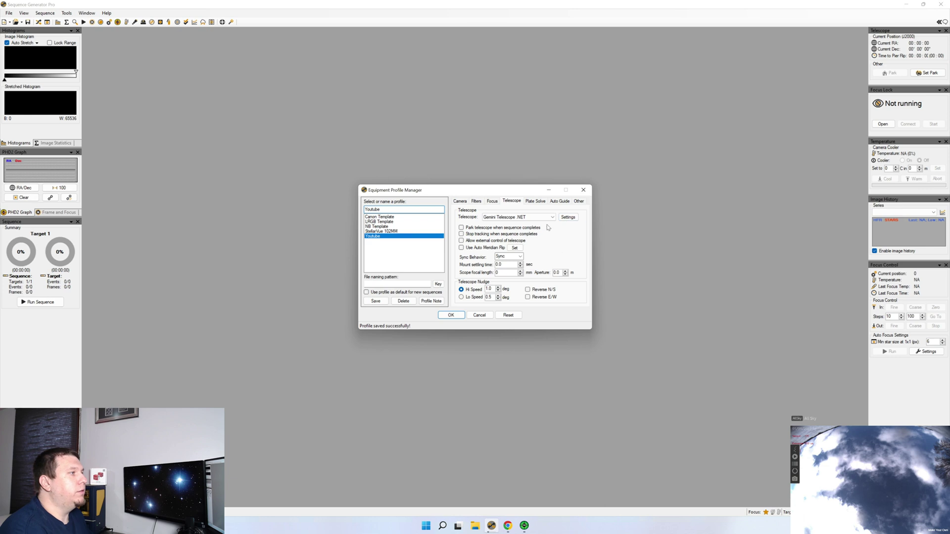
{"action": "left_click", "coordinate": [461, 228]}
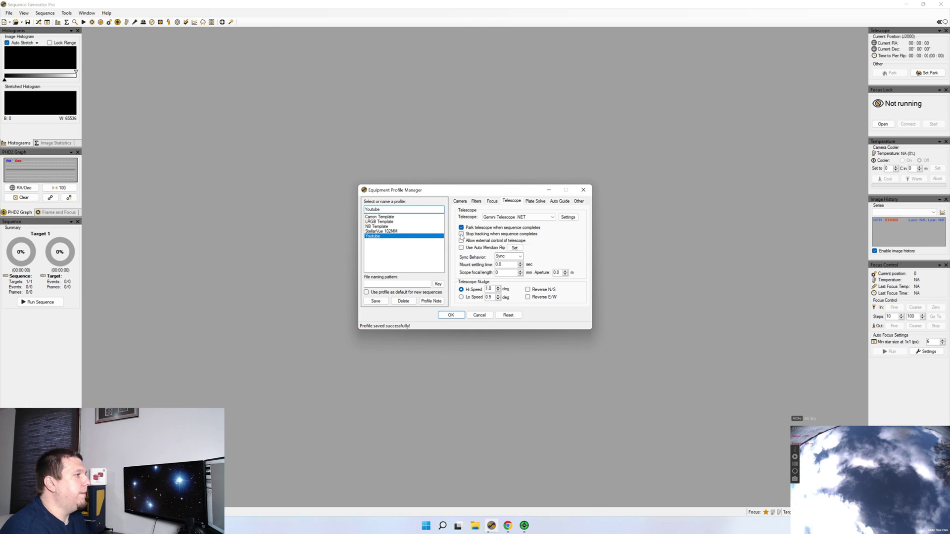
{"action": "left_click", "coordinate": [461, 234]}
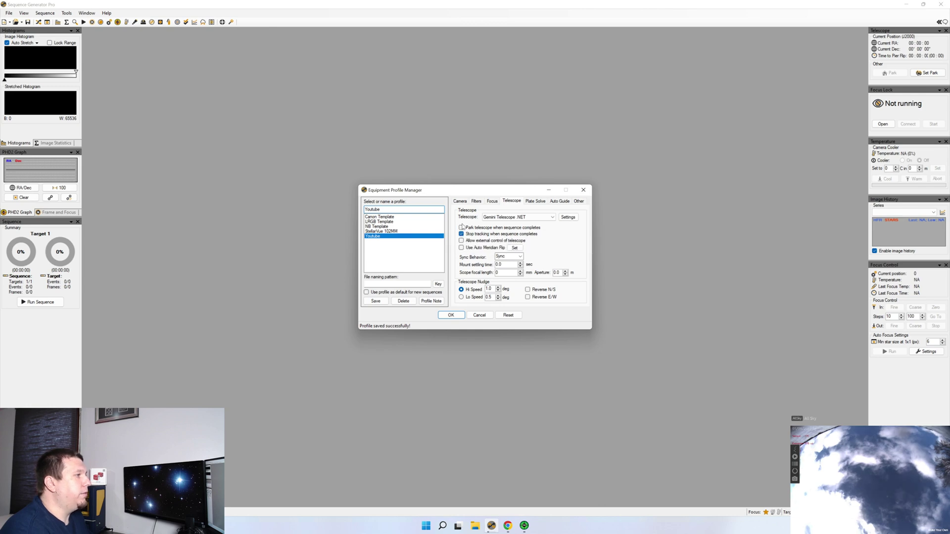
{"action": "left_click", "coordinate": [462, 228]}
{"action": "left_click", "coordinate": [461, 234]}
{"action": "left_click", "coordinate": [461, 228]}
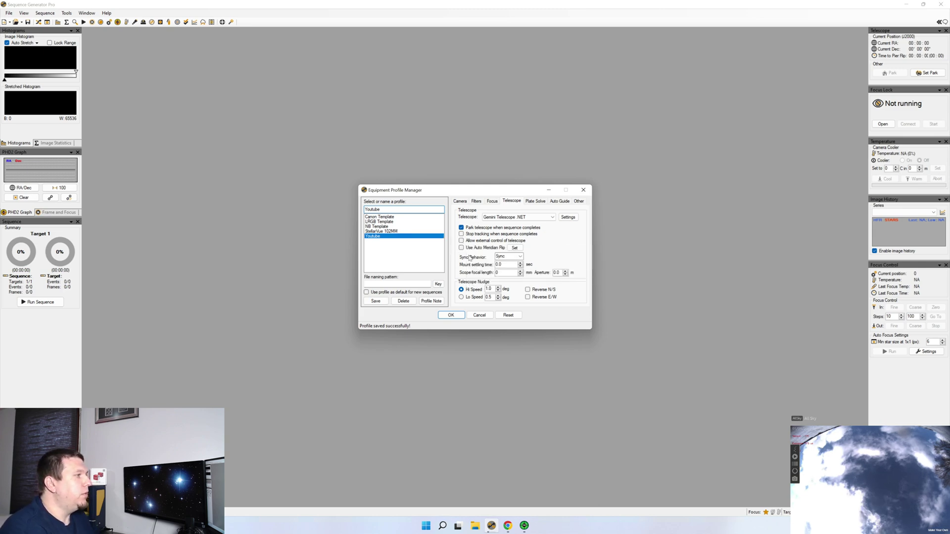
Check Use Auto Meridian Flip and bring up the Meridian Flip Options dialog.
{"action": "left_click", "coordinate": [462, 248]}
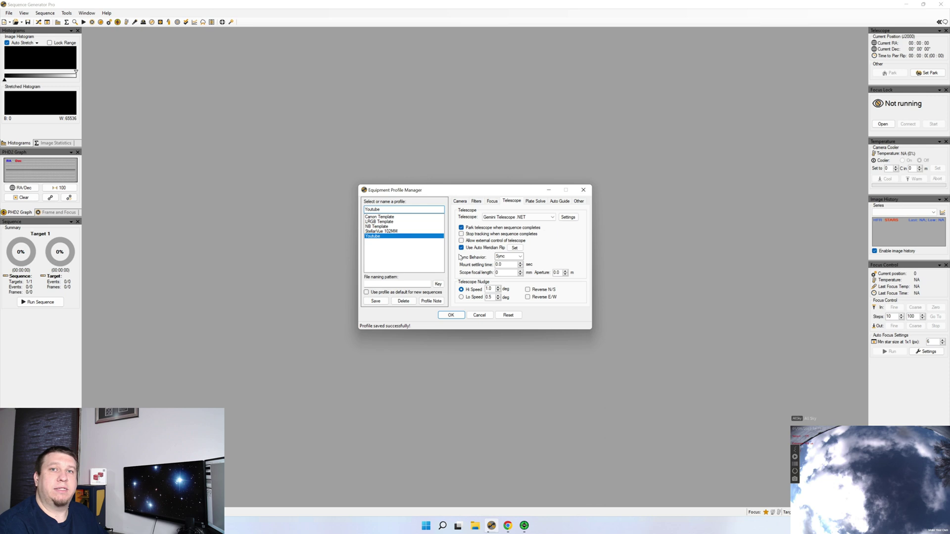
{"action": "left_click", "coordinate": [515, 249]}
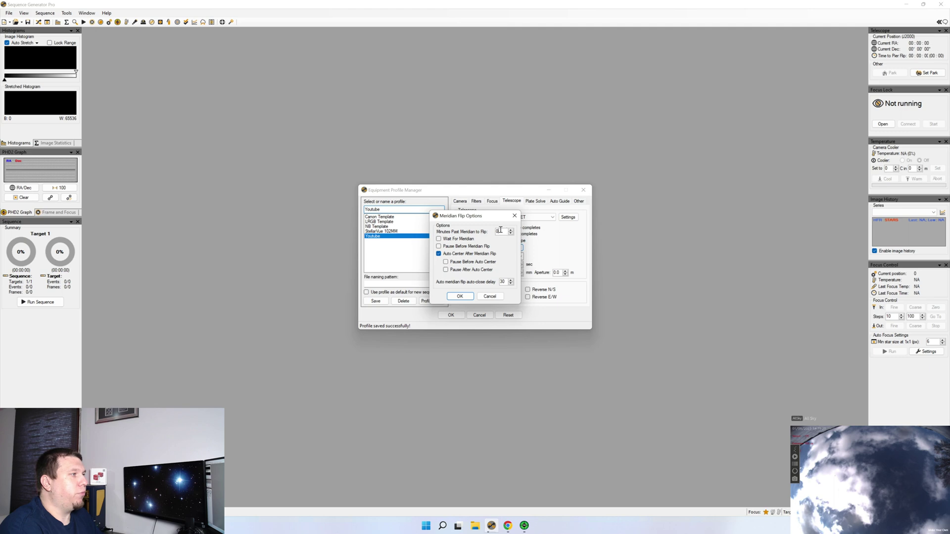
Set Minutes Past Meridian to Flip to 1 and check Wait For Meridian.
{"action": "double_click", "coordinate": [500, 230]}
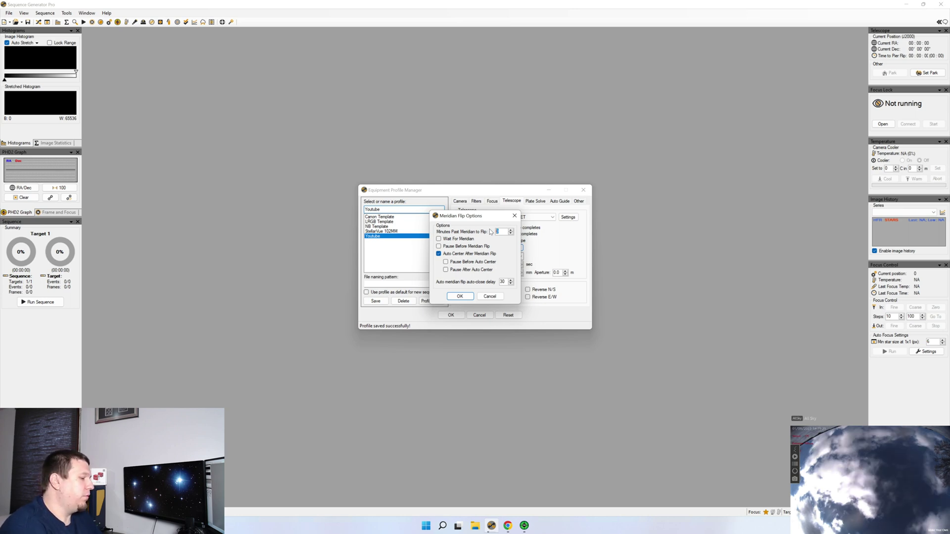
{"action": "type", "text": "13"}
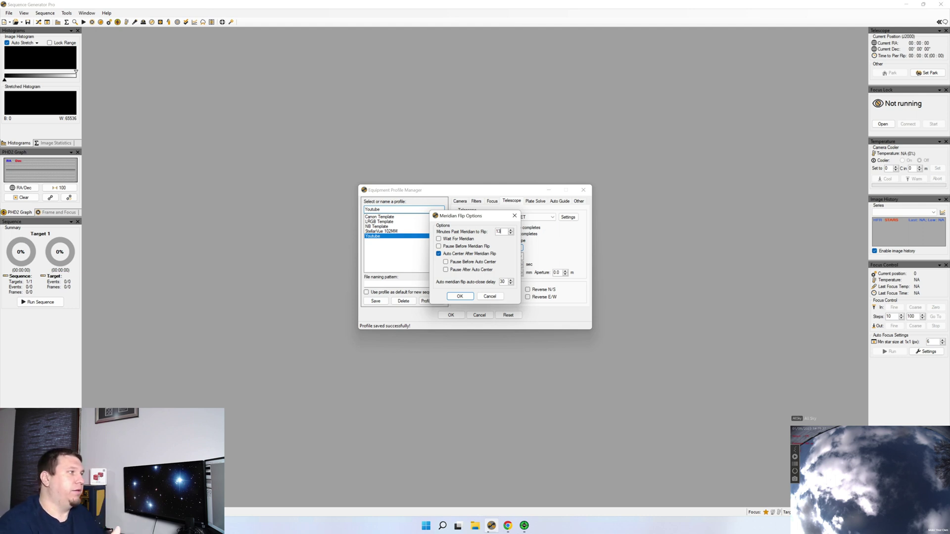
{"action": "left_click", "coordinate": [438, 240]}
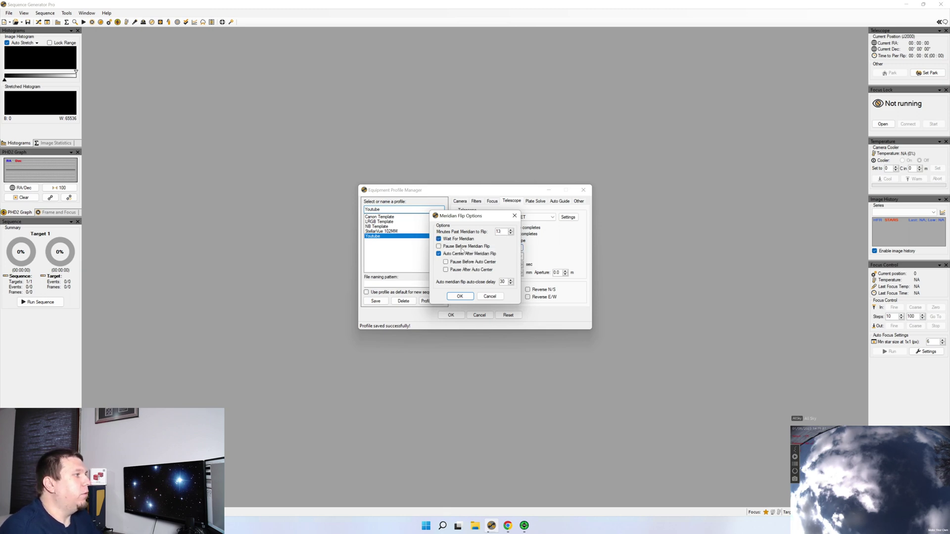
Check Pause Before Meridian Flip and confirm the meridian flip options.
{"action": "mouse_move", "coordinate": [459, 248]}
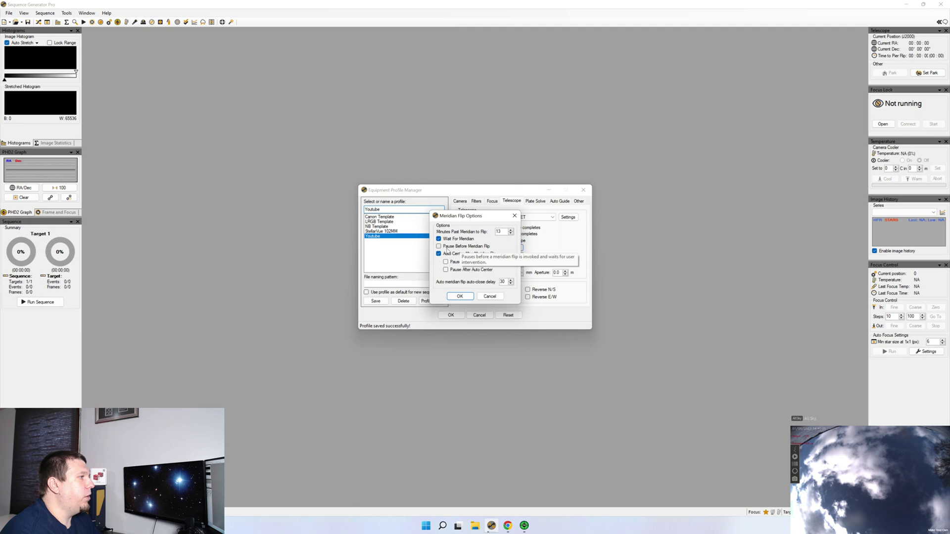
{"action": "left_click", "coordinate": [439, 246]}
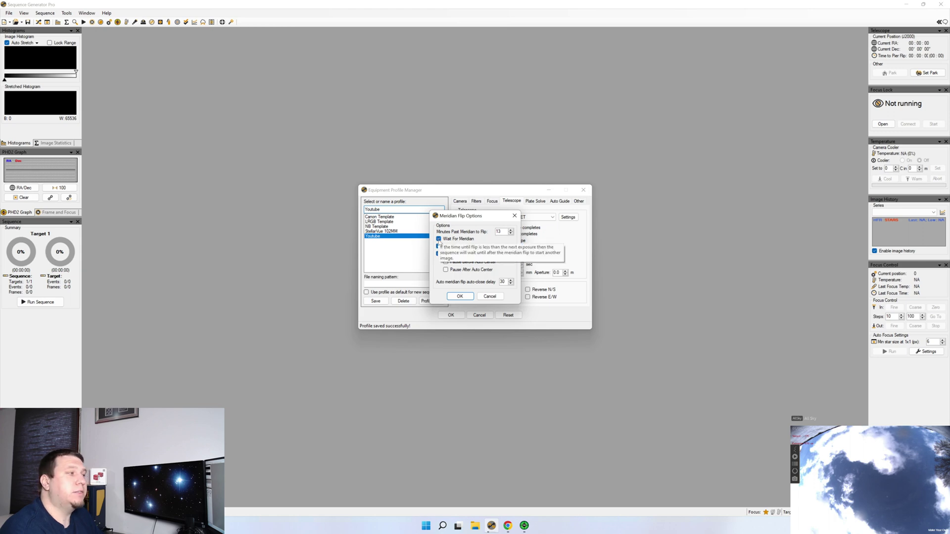
{"action": "left_click", "coordinate": [458, 296]}
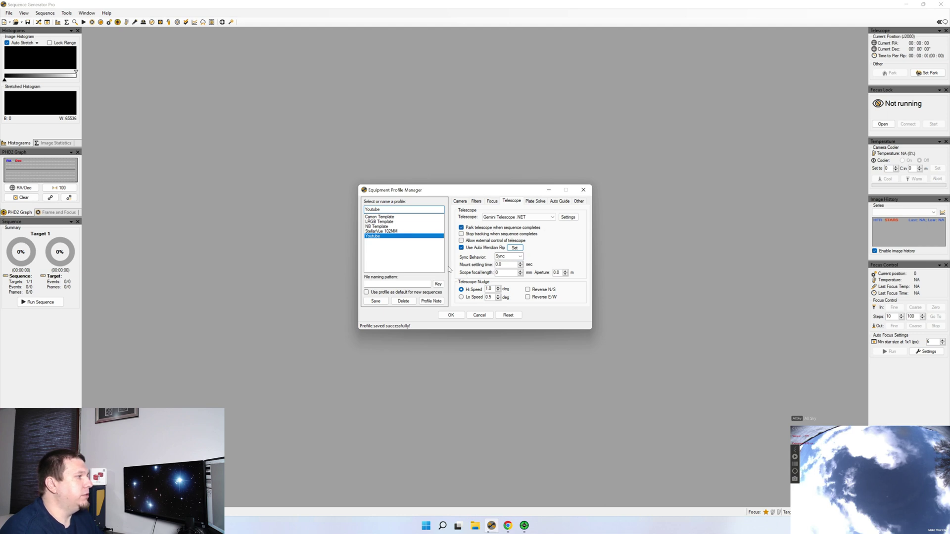
Set mount settling time to 5 sec, edit the scope focal length, and set aperture to 120 mm.
{"action": "left_click", "coordinate": [504, 265]}
{"action": "left_click_drag", "start_coordinate": [504, 265], "coordinate": [495, 263]}
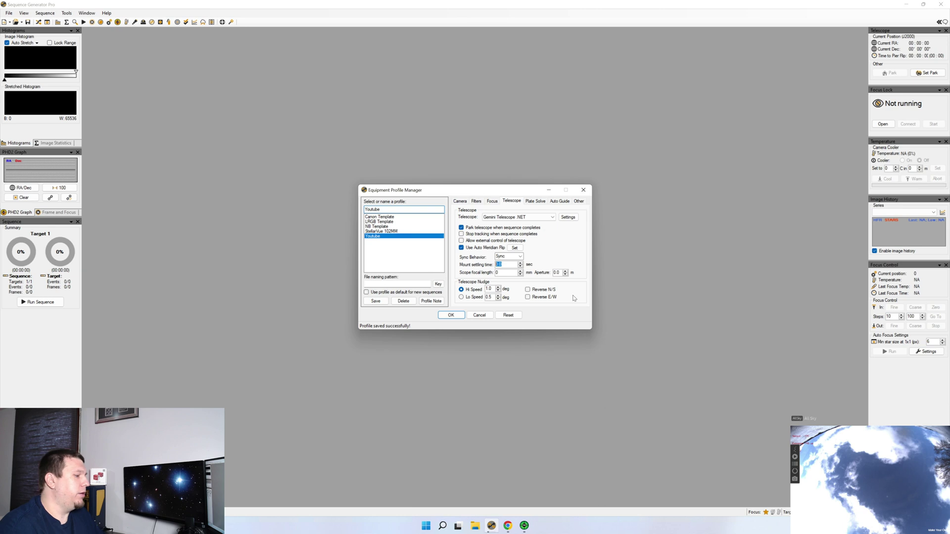
{"action": "type", "text": "5"}
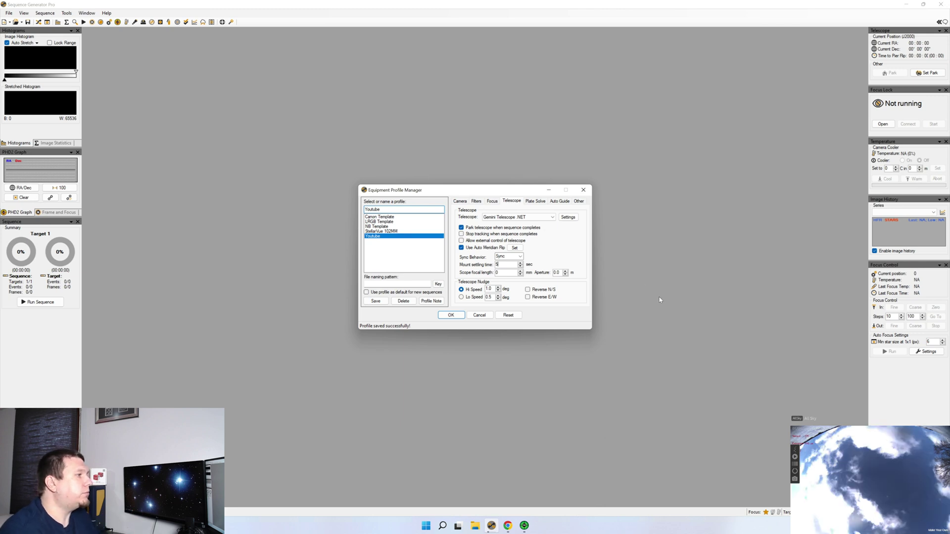
{"action": "left_click", "coordinate": [501, 272]}
{"action": "double_click", "coordinate": [491, 271]}
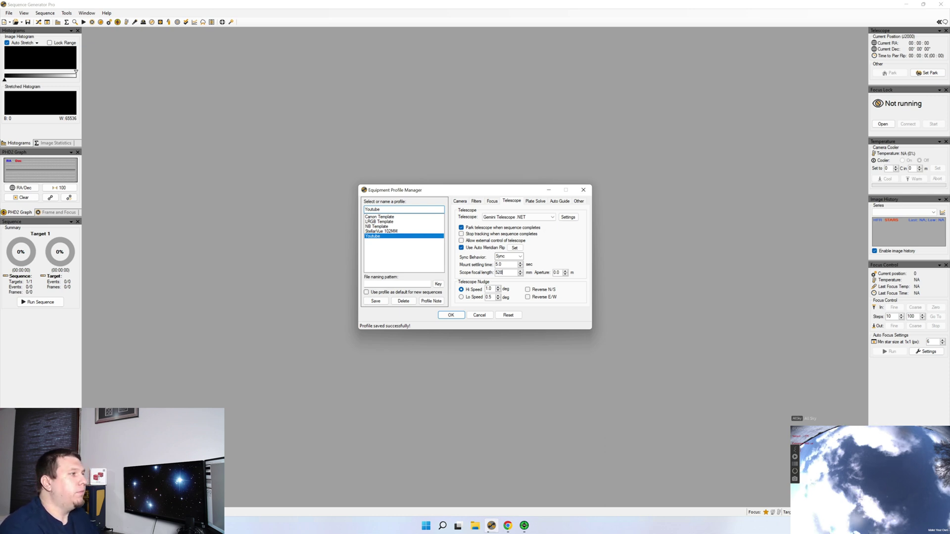
{"action": "double_click", "coordinate": [560, 273]}
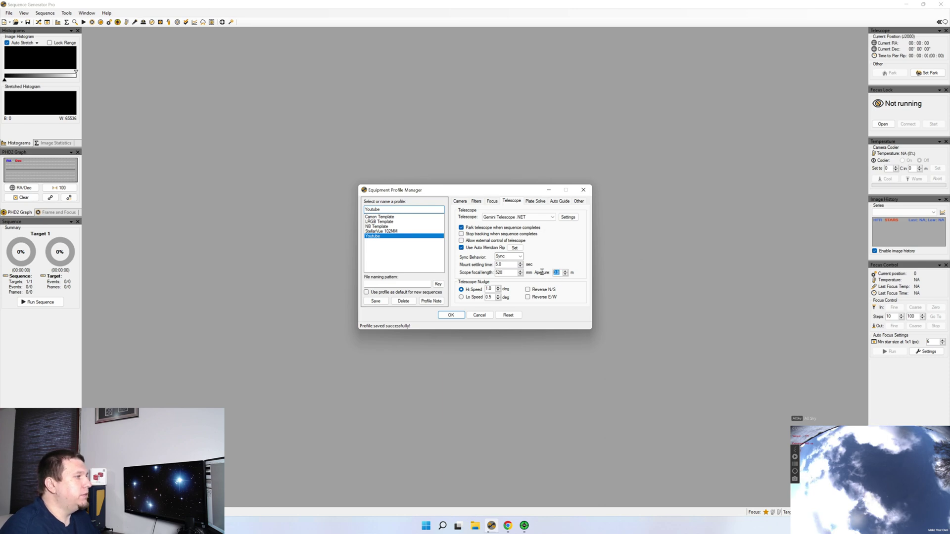
{"action": "type", "text": "120"}
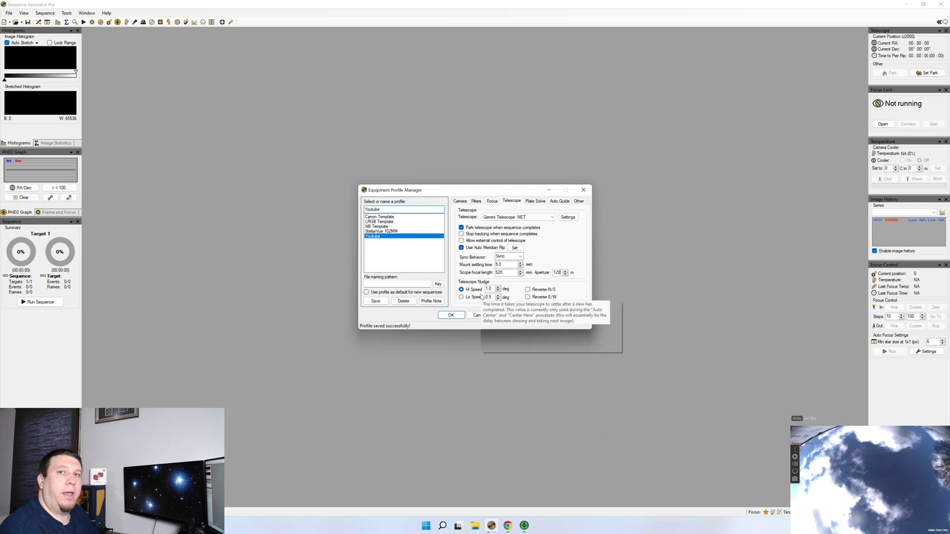
Save the Youtube profile in the Equipment Profile Manager, keeping the 5.0 sec settling time.
{"action": "left_click", "coordinate": [376, 301]}
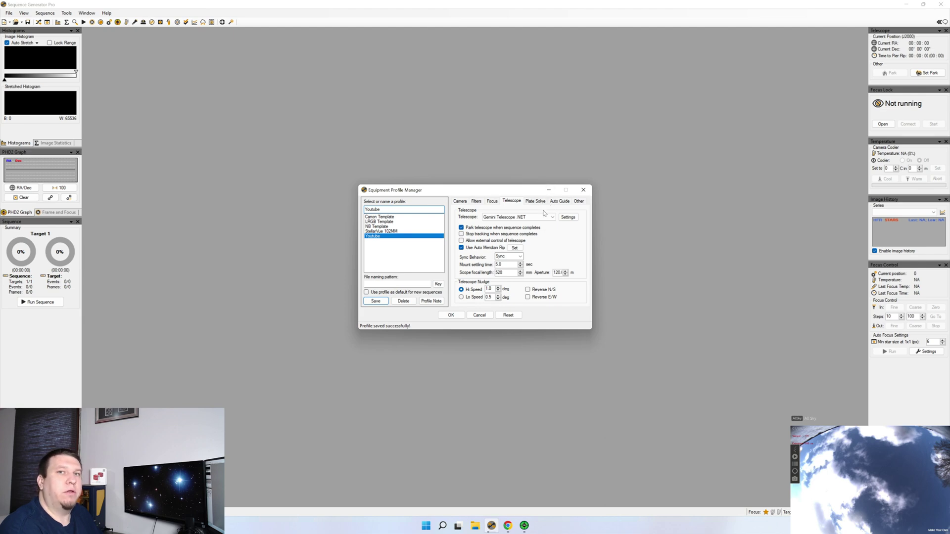
Select PHD2 as the Auto Guide interface and open its connection Settings.
{"action": "left_click", "coordinate": [560, 202]}
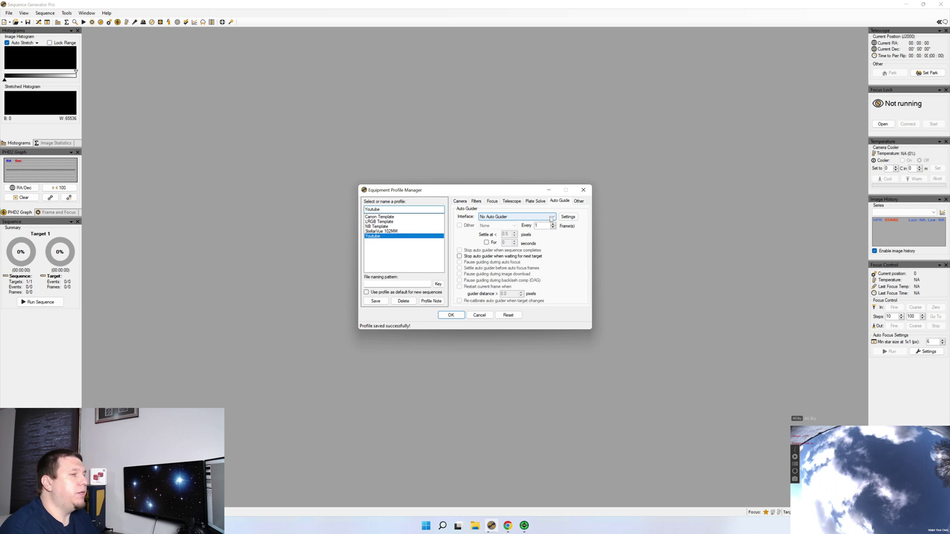
{"action": "left_click", "coordinate": [551, 217]}
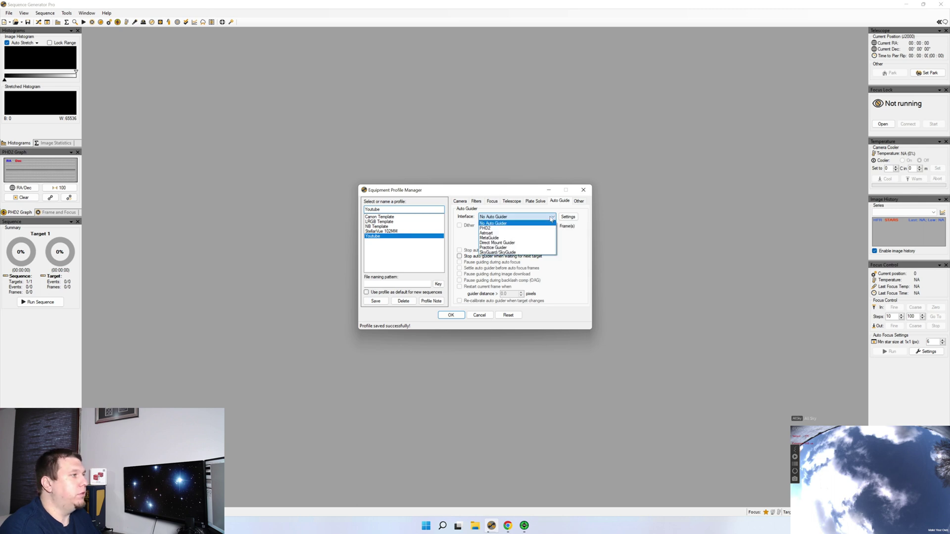
{"action": "left_click", "coordinate": [490, 228]}
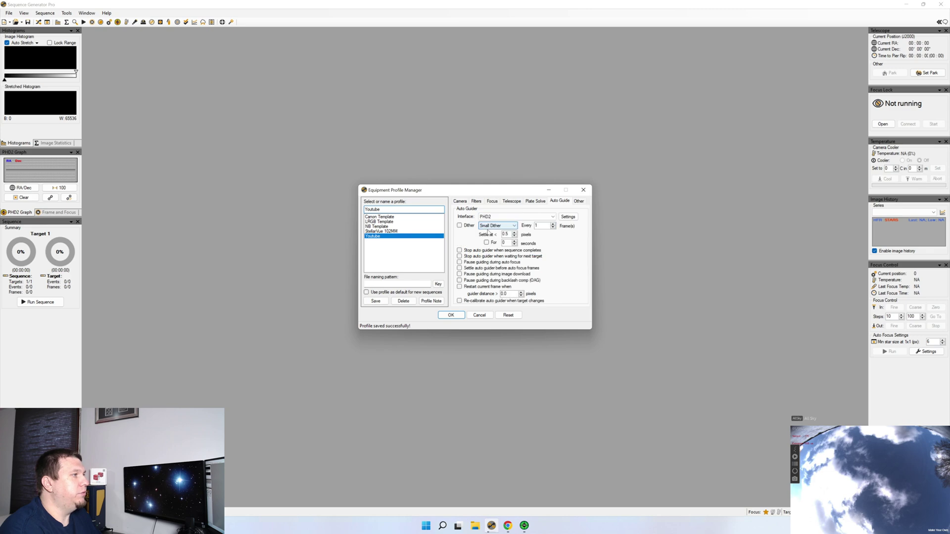
{"action": "left_click", "coordinate": [568, 217]}
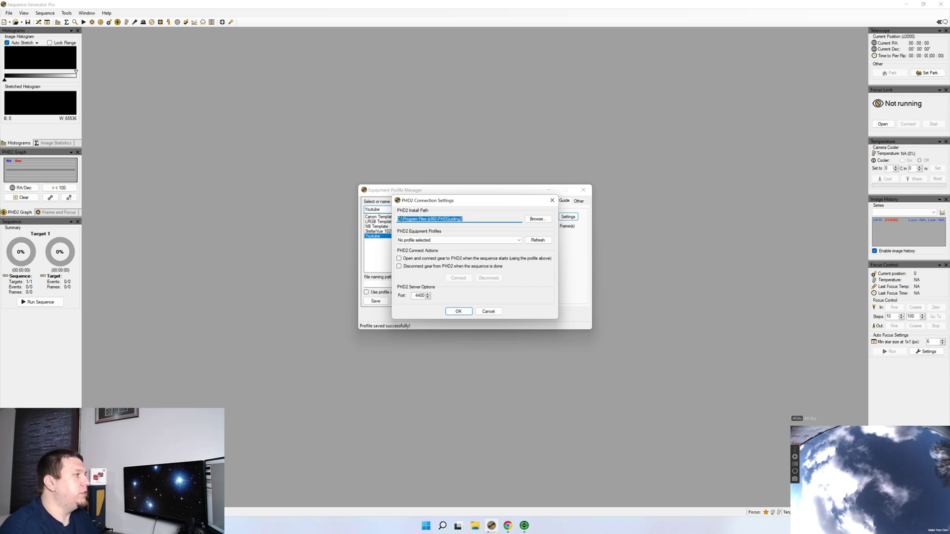
Set the PHD2 install folder to C:\Program Files (x86)\PHDGuiding2.
{"action": "left_click", "coordinate": [536, 218]}
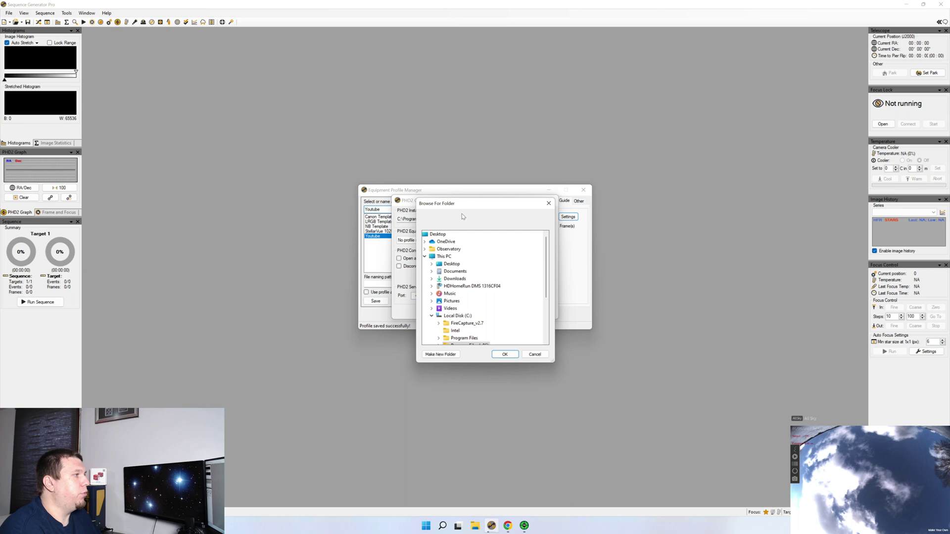
{"action": "scroll", "coordinate": [450, 301], "scroll_direction": "down", "scroll_amount": 2}
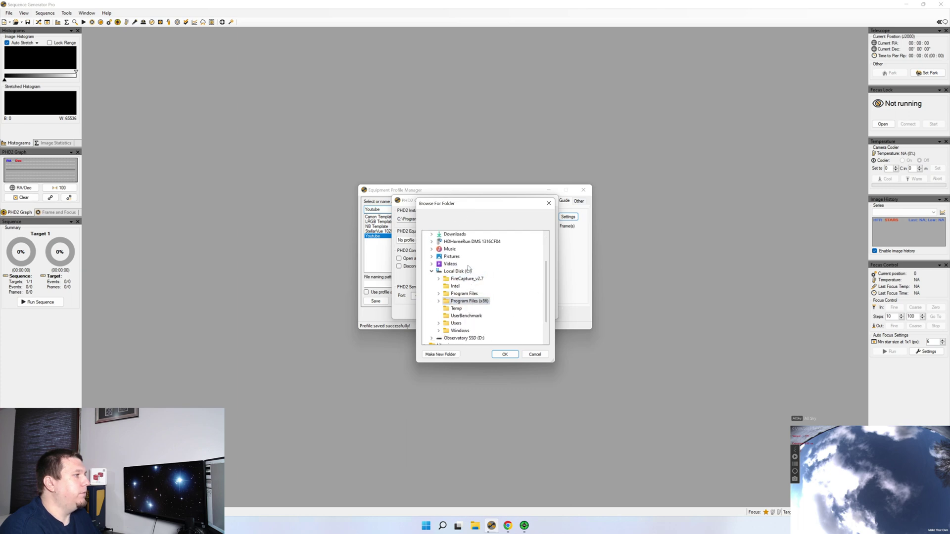
{"action": "left_click", "coordinate": [438, 302]}
{"action": "scroll", "coordinate": [462, 311], "scroll_direction": "down", "scroll_amount": 3}
{"action": "scroll", "coordinate": [470, 277], "scroll_direction": "up", "scroll_amount": 2}
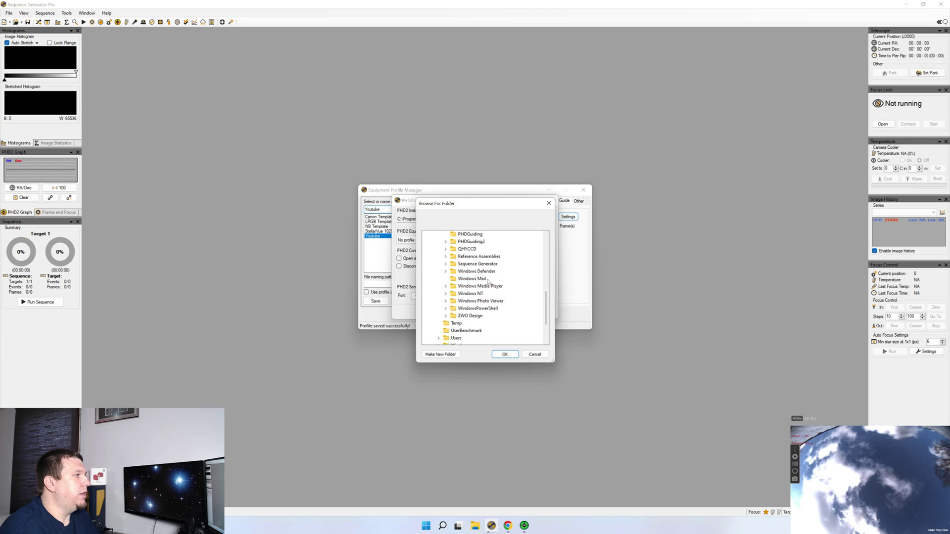
{"action": "double_click", "coordinate": [470, 242]}
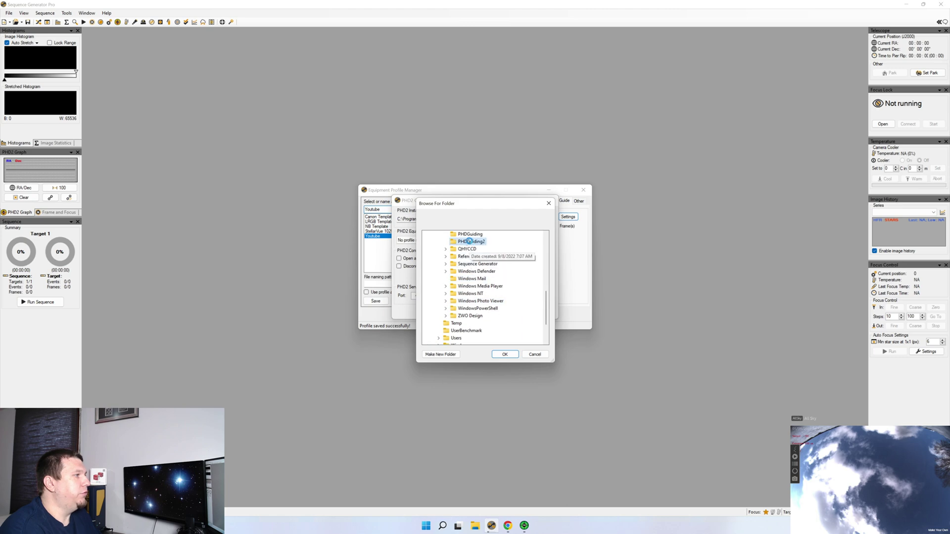
{"action": "left_click", "coordinate": [504, 354]}
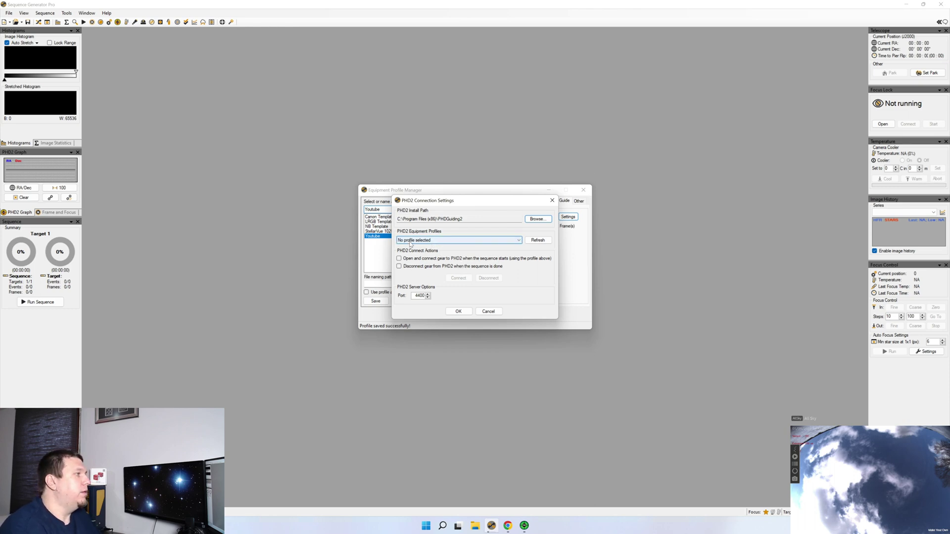
Use the Losmandy No Dark PHD2 profile, enable disconnecting gear at sequence end, and confirm.
{"action": "left_click", "coordinate": [457, 242]}
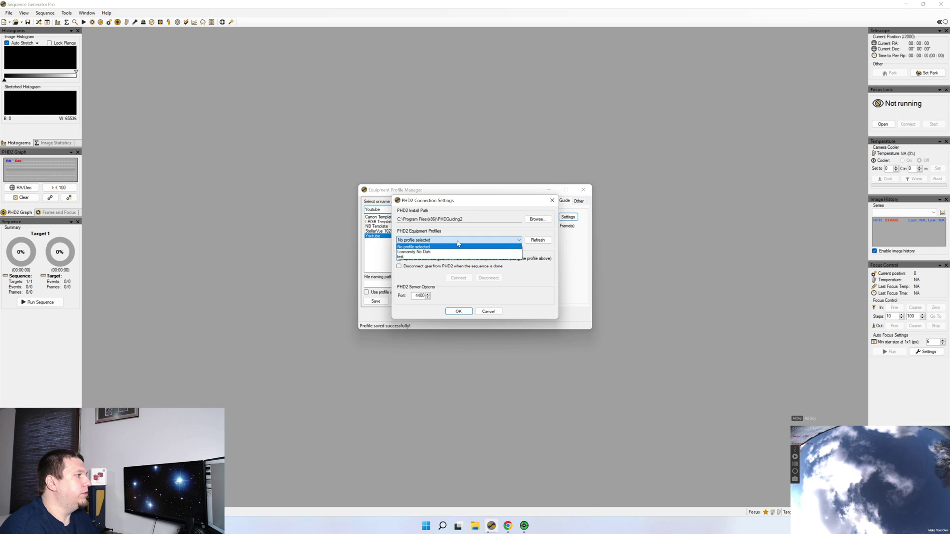
{"action": "left_click", "coordinate": [432, 253]}
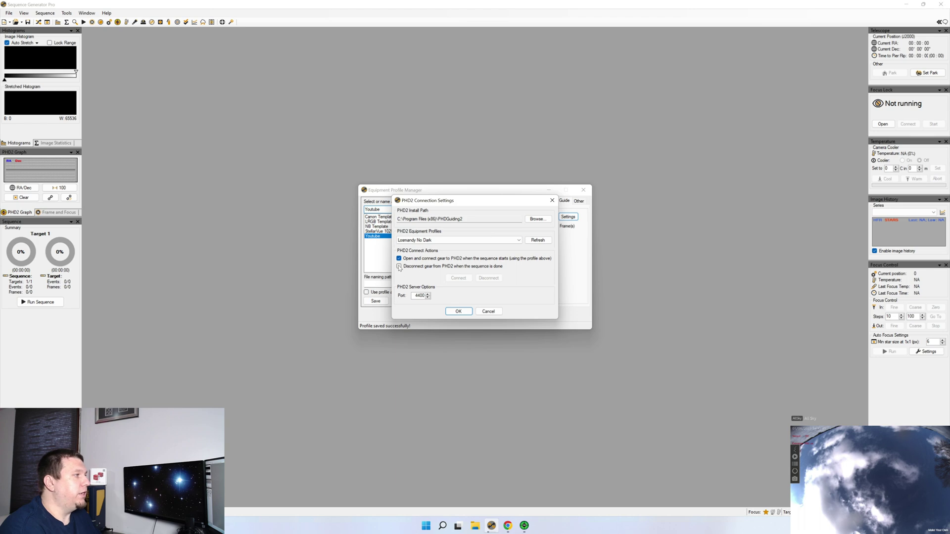
{"action": "left_click", "coordinate": [398, 267]}
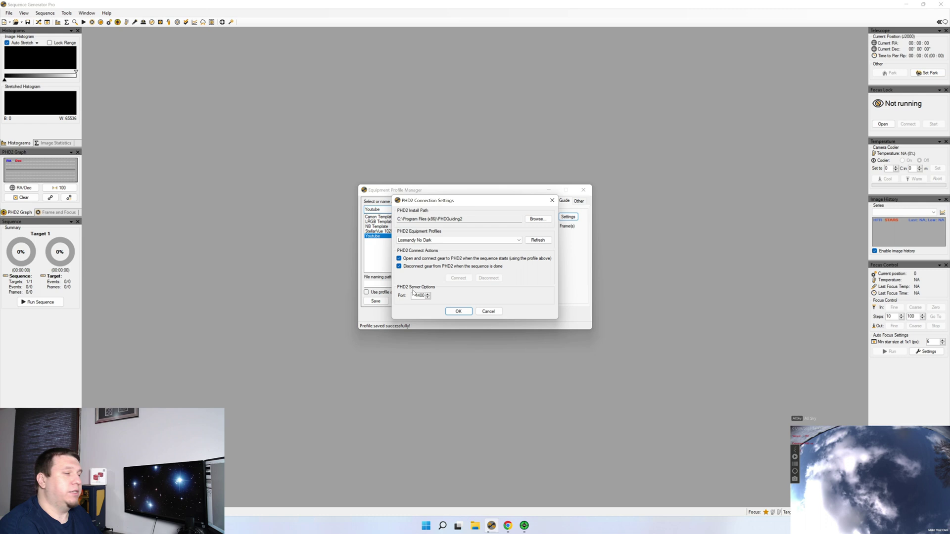
{"action": "left_click", "coordinate": [457, 311]}
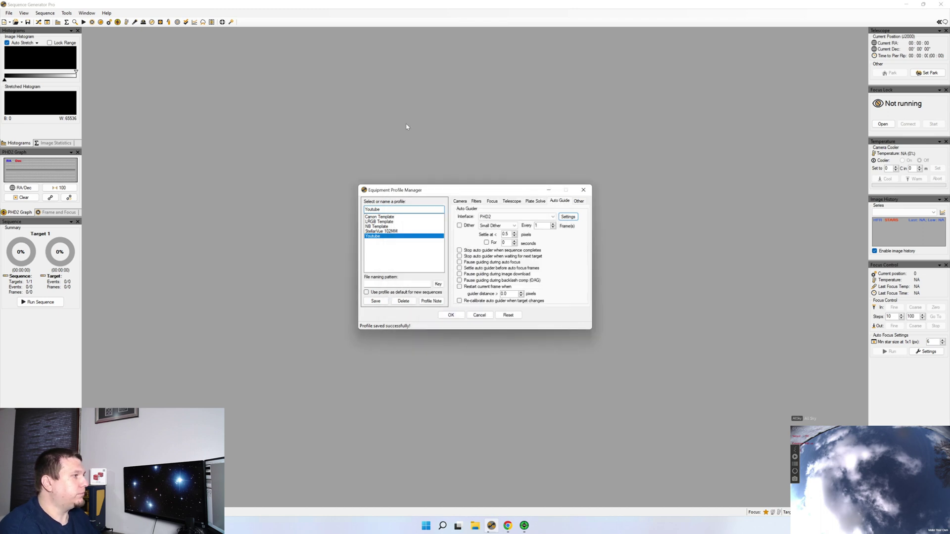
Enable Medium Dither every 5 frames, requiring guiding to settle for 5 seconds.
{"action": "left_click", "coordinate": [459, 226]}
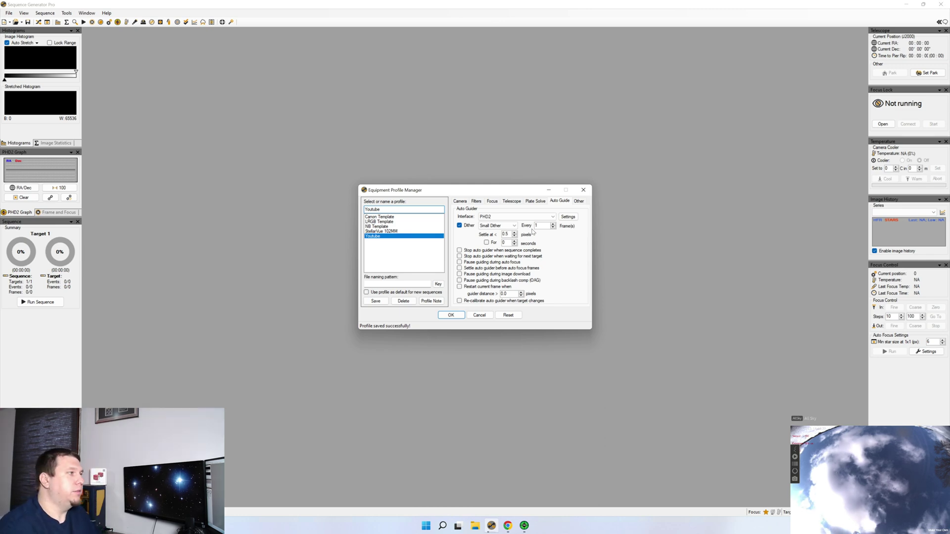
{"action": "left_click", "coordinate": [493, 225]}
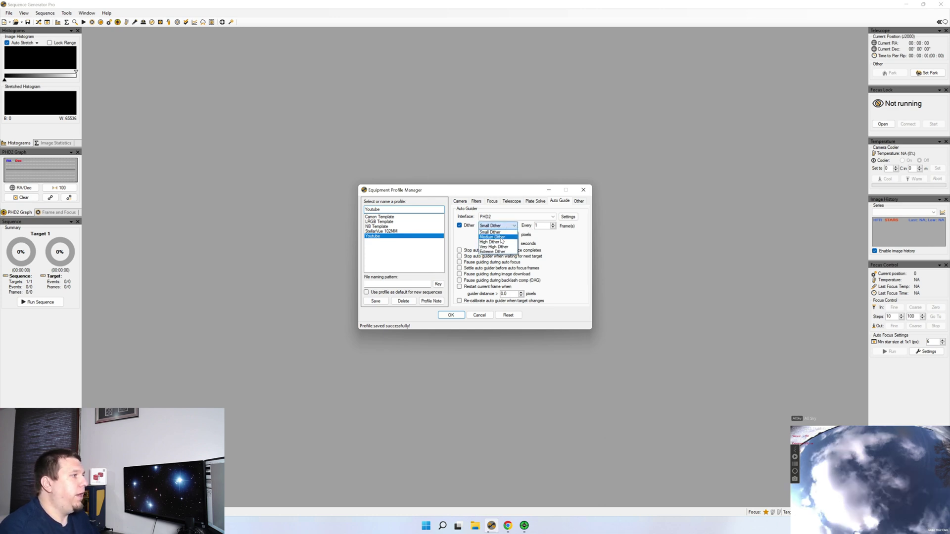
{"action": "left_click", "coordinate": [493, 237]}
{"action": "double_click", "coordinate": [537, 226]}
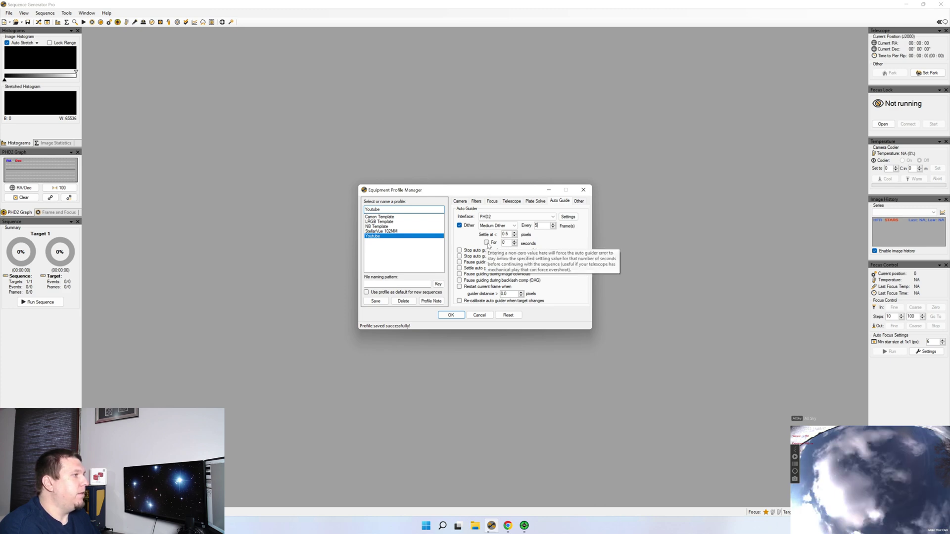
{"action": "left_click", "coordinate": [487, 242]}
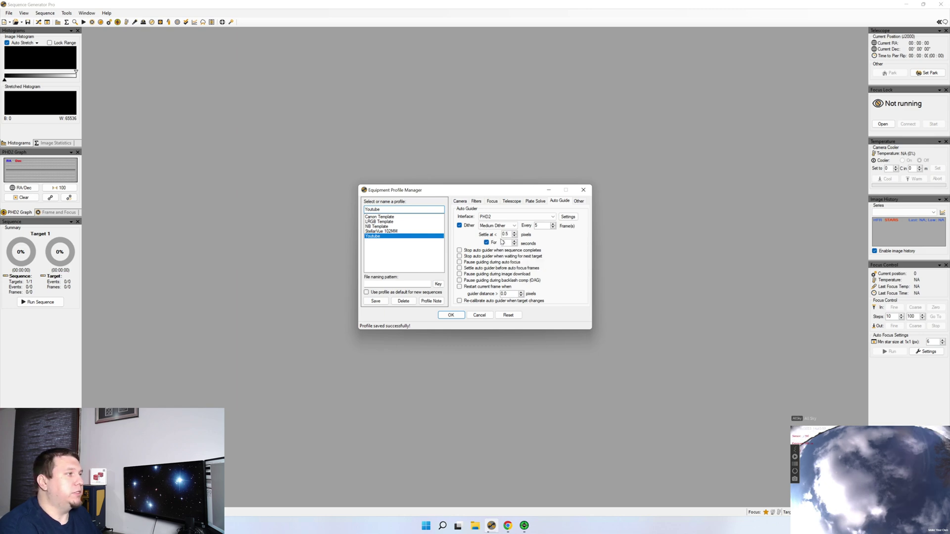
{"action": "double_click", "coordinate": [510, 243]}
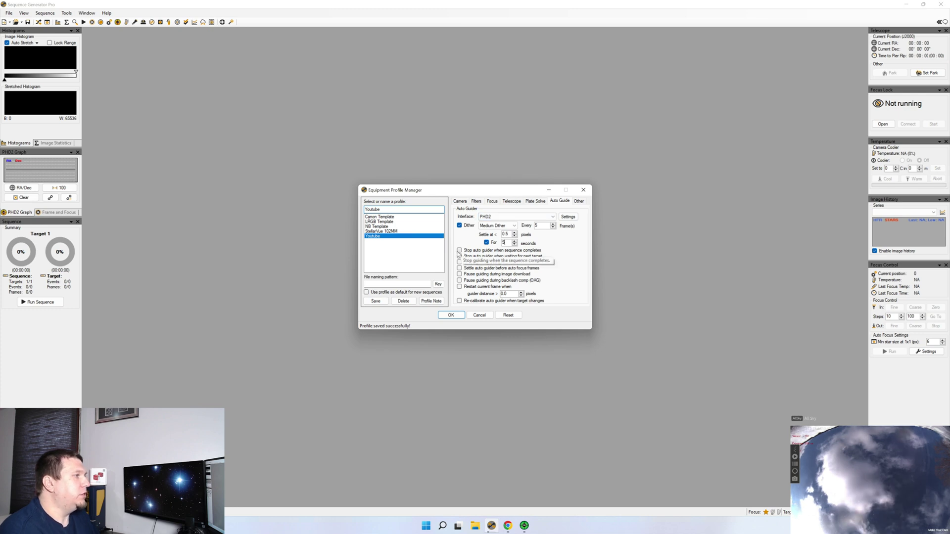
Stop guiding at sequence end, pause it during autofocus, recalibrate on target change, and save the profile.
{"action": "left_click", "coordinate": [459, 251]}
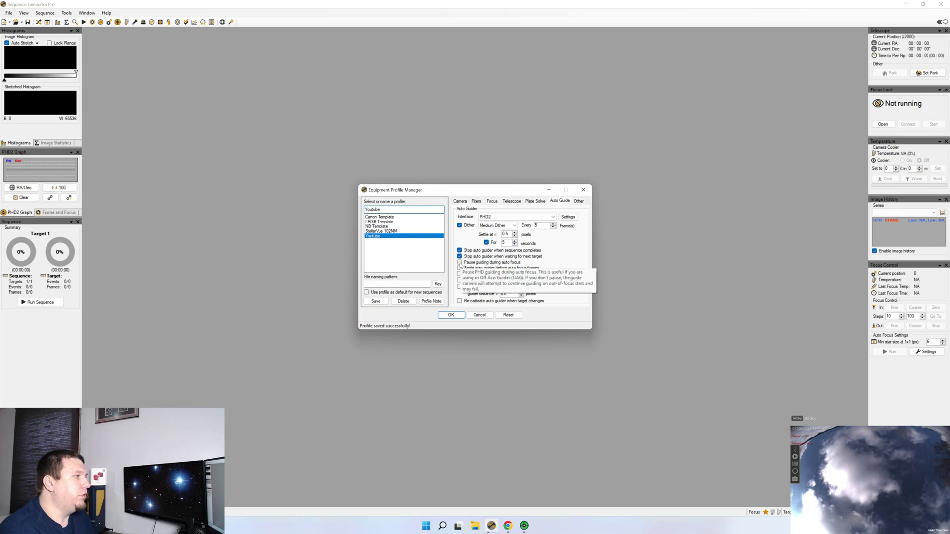
{"action": "left_click", "coordinate": [460, 262]}
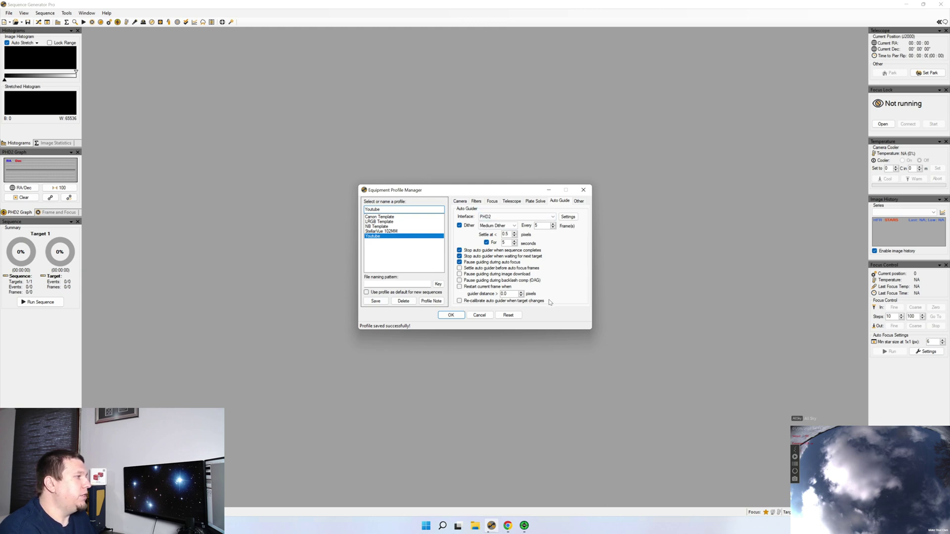
{"action": "left_click", "coordinate": [460, 301]}
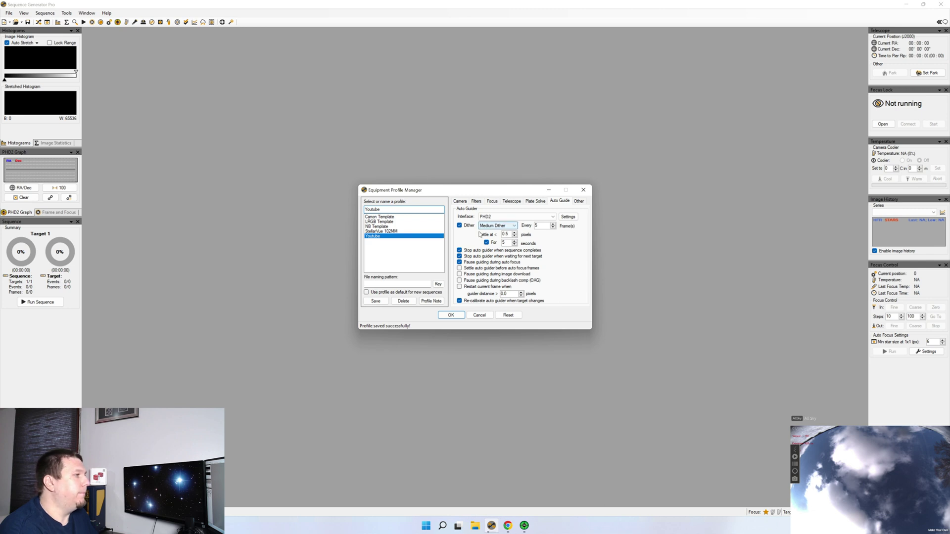
{"action": "left_click", "coordinate": [375, 301]}
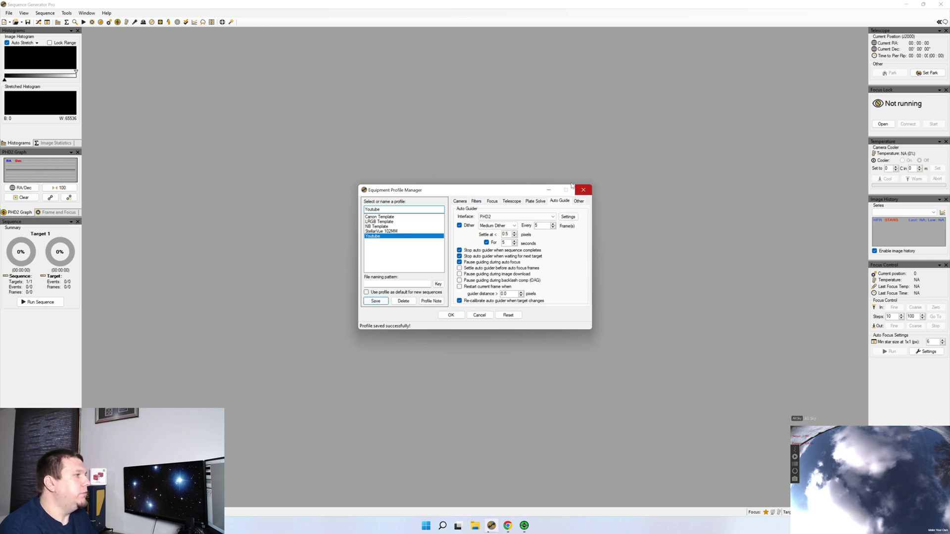
{"action": "left_click", "coordinate": [579, 201]}
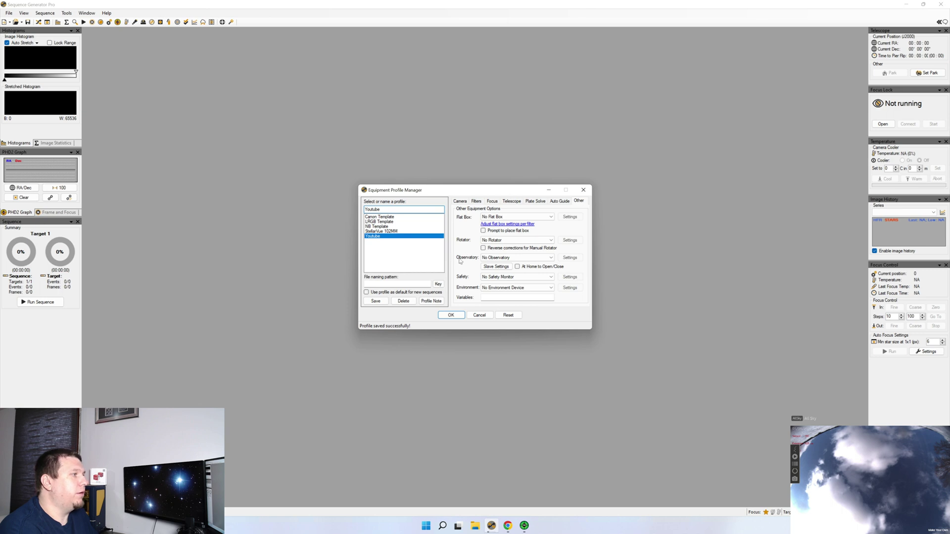
Keep No Observatory, No Safety Monitor and No Environment Device, then save and close the Youtube profile.
{"action": "left_click", "coordinate": [506, 256]}
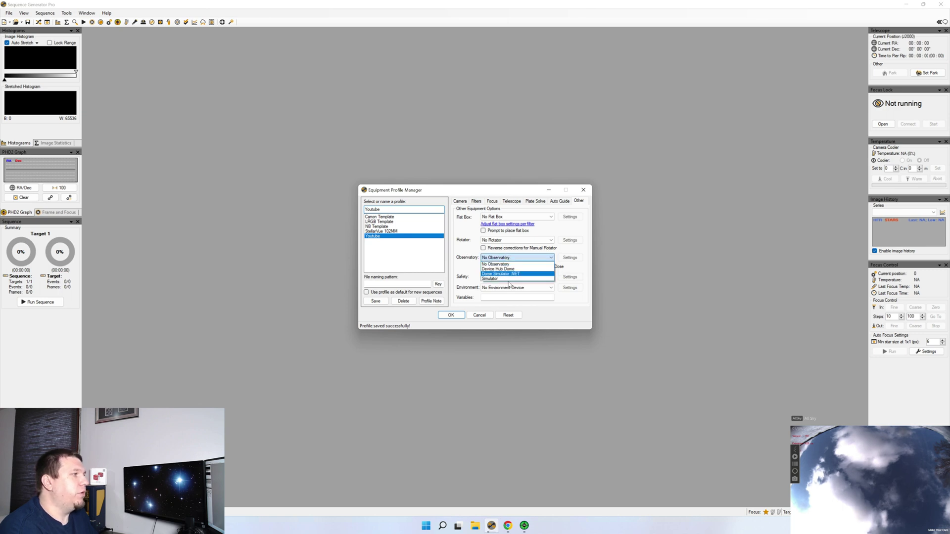
{"action": "left_click", "coordinate": [500, 265]}
{"action": "left_click", "coordinate": [504, 277]}
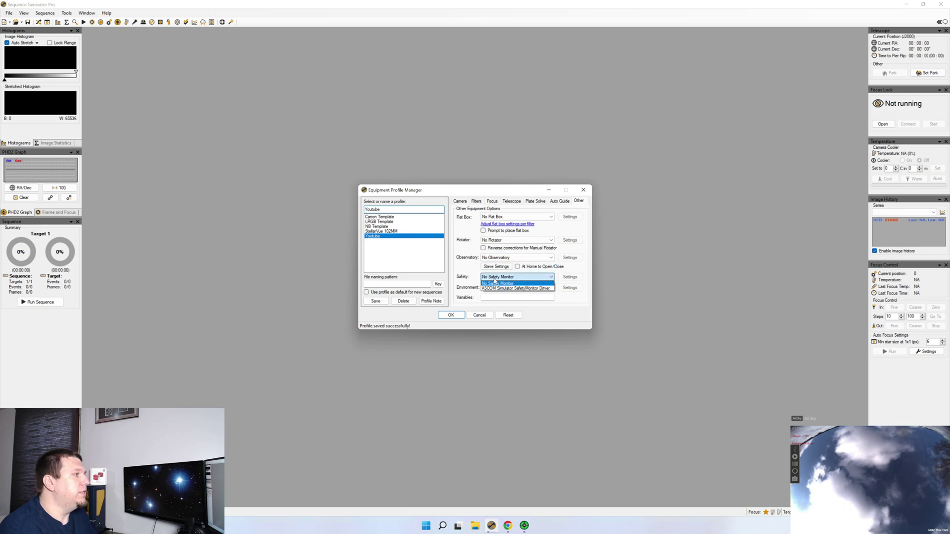
{"action": "left_click", "coordinate": [504, 283]}
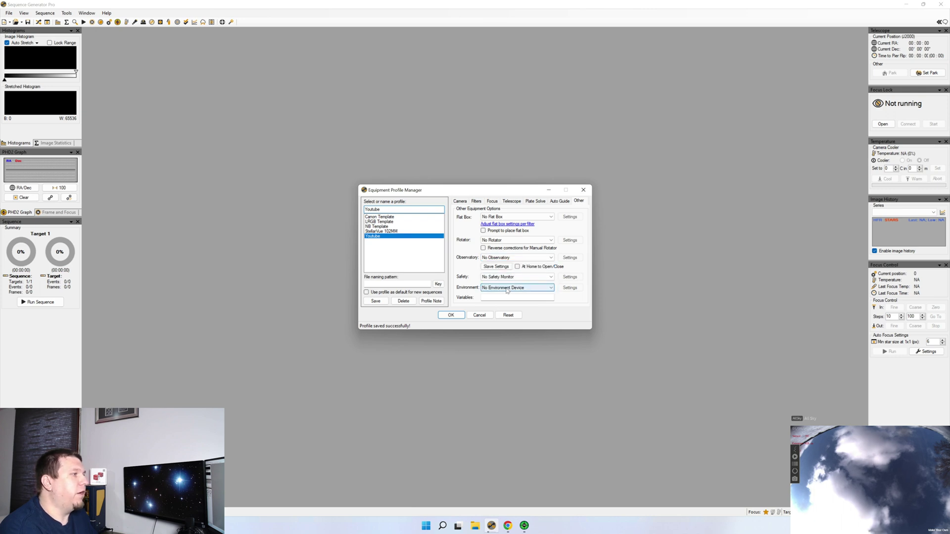
{"action": "left_click", "coordinate": [506, 287]}
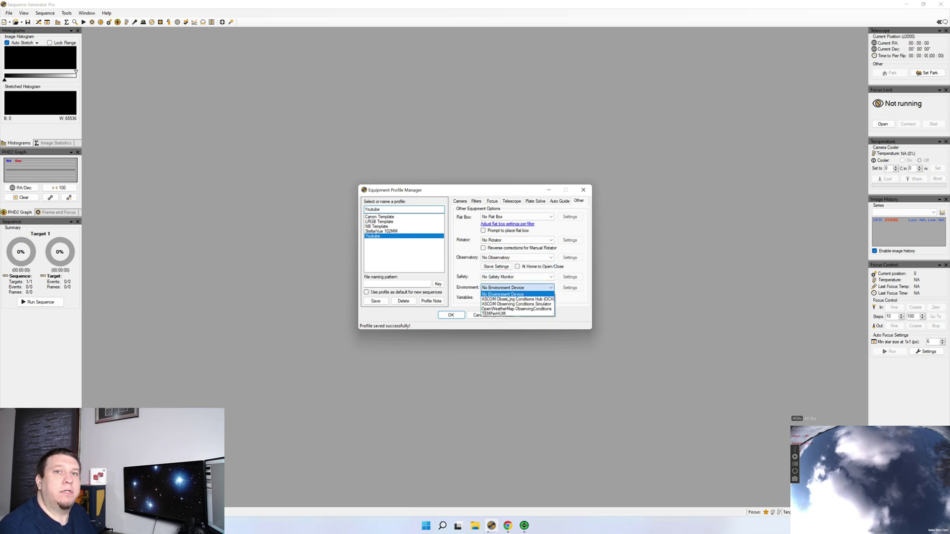
{"action": "left_click", "coordinate": [471, 293]}
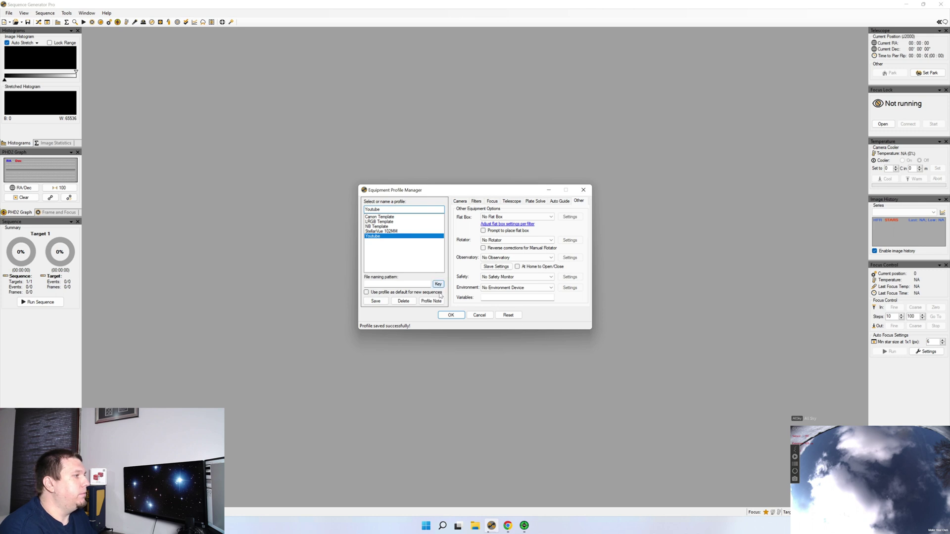
{"action": "left_click", "coordinate": [375, 301]}
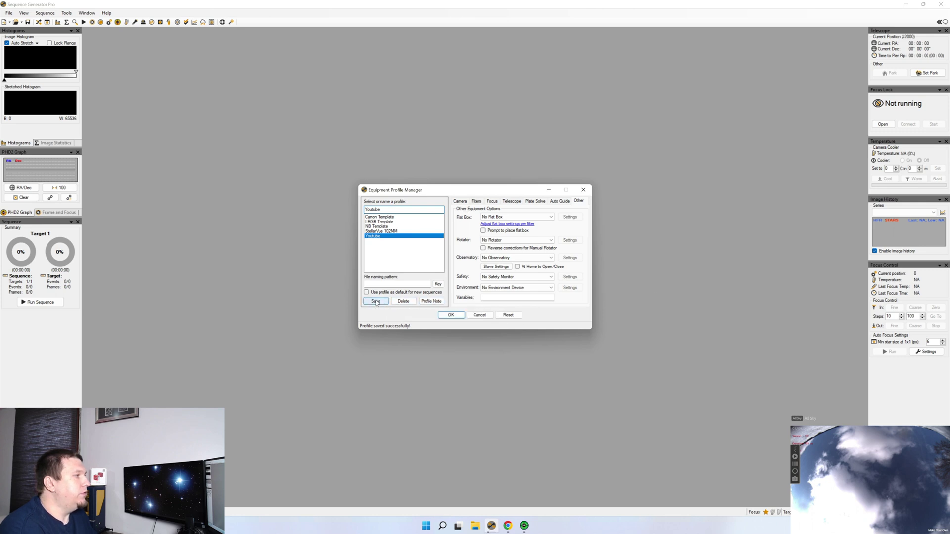
{"action": "left_click", "coordinate": [451, 315]}
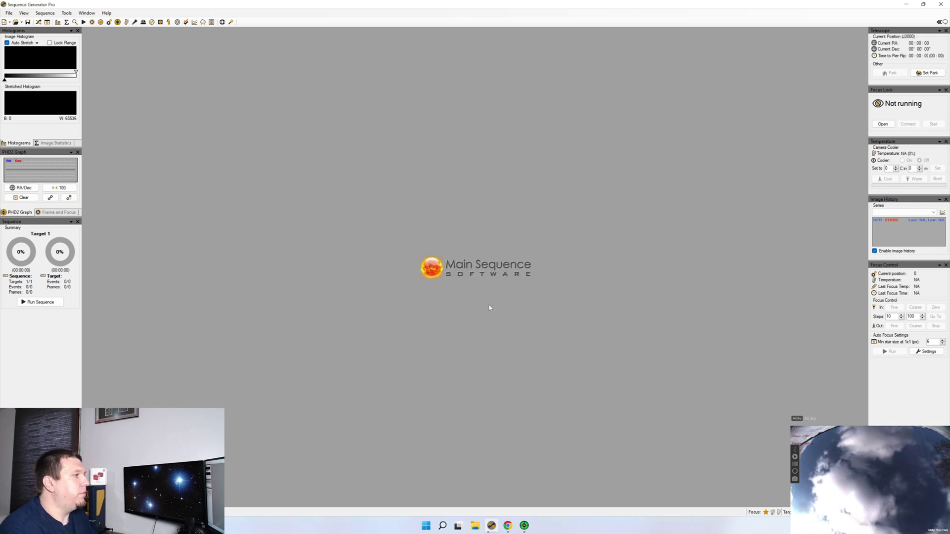